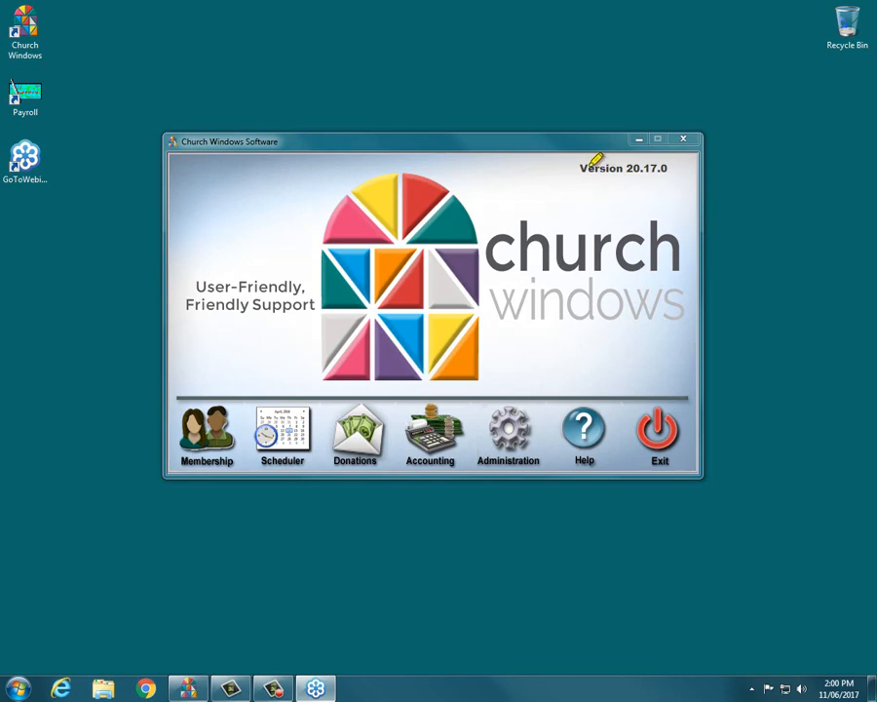
Step: Open the Membership module full-screen and bring up the People records form
drag(580, 167, 668, 166)
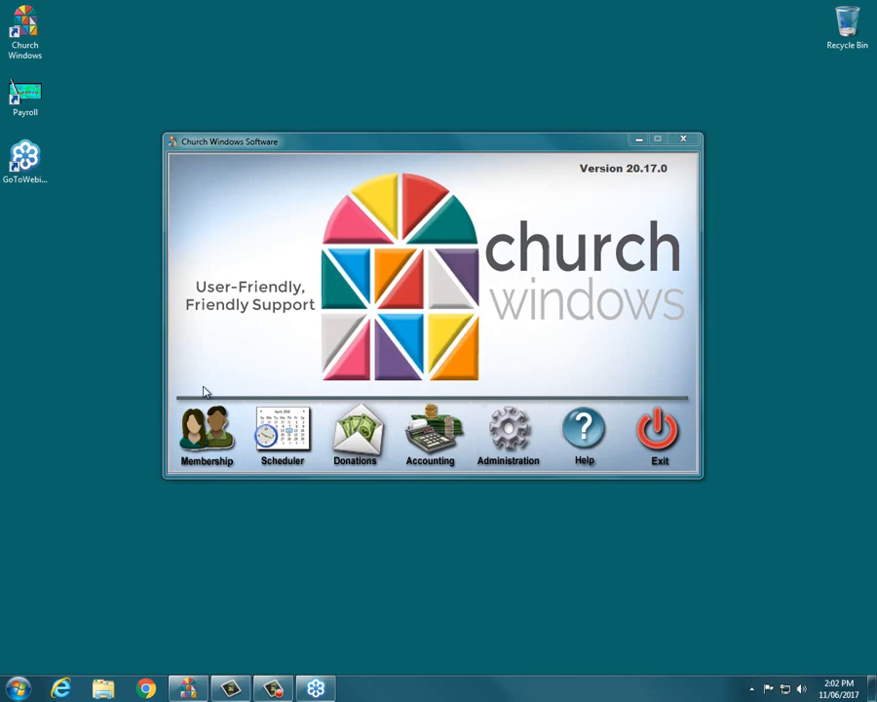
click(213, 441)
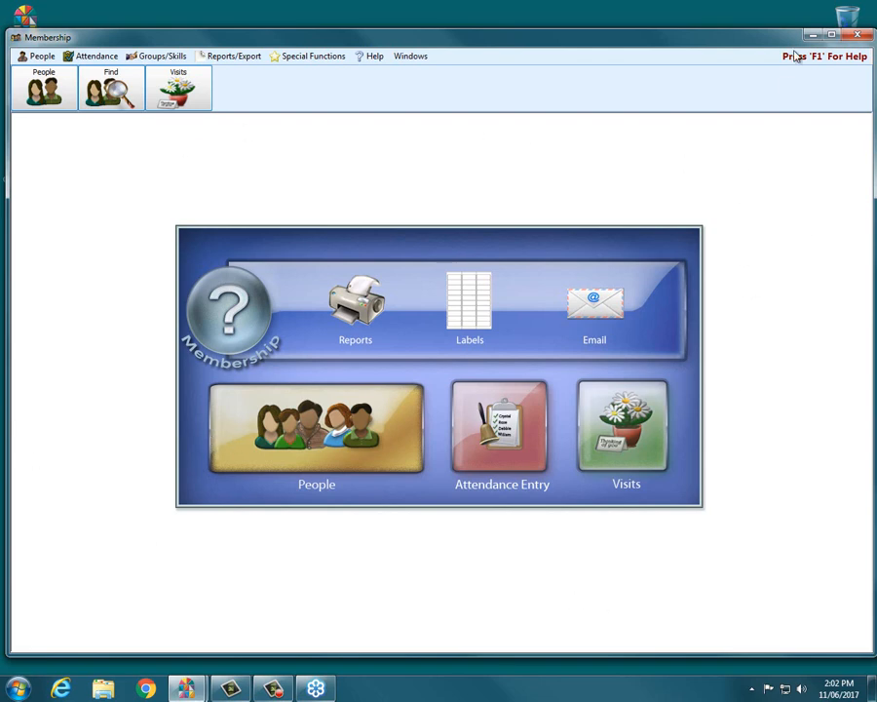
click(832, 35)
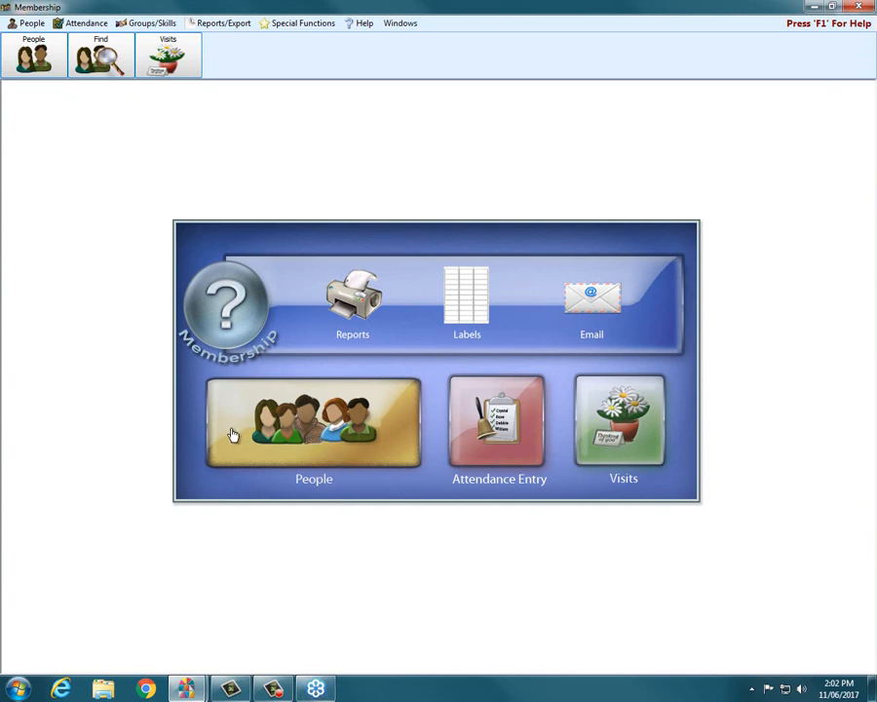
click(321, 433)
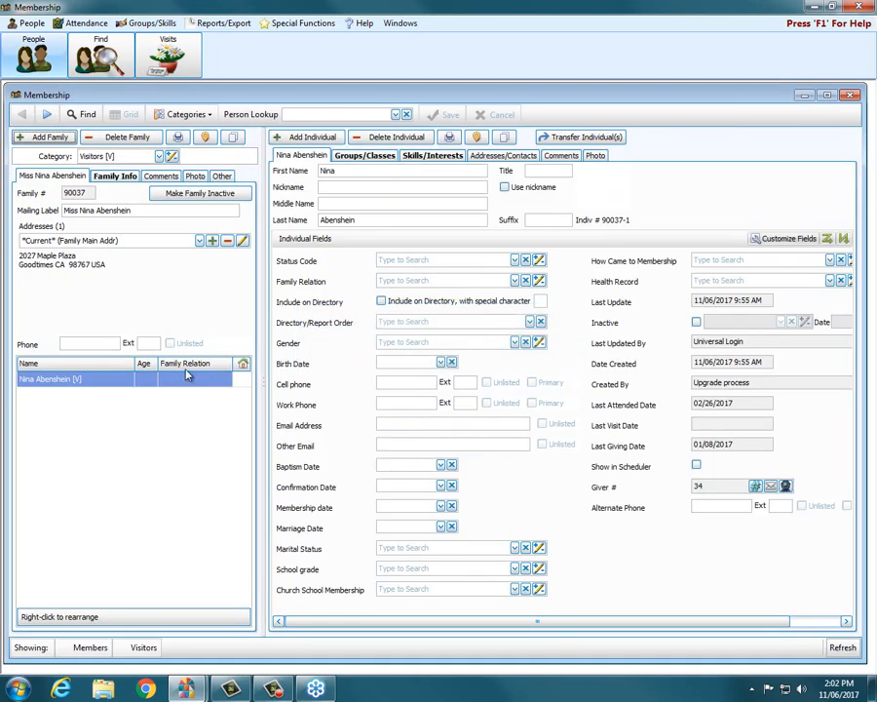
Step: Enlarge the People record window so the individual fields reflow into longer columns
drag(5, 86, 4, 84)
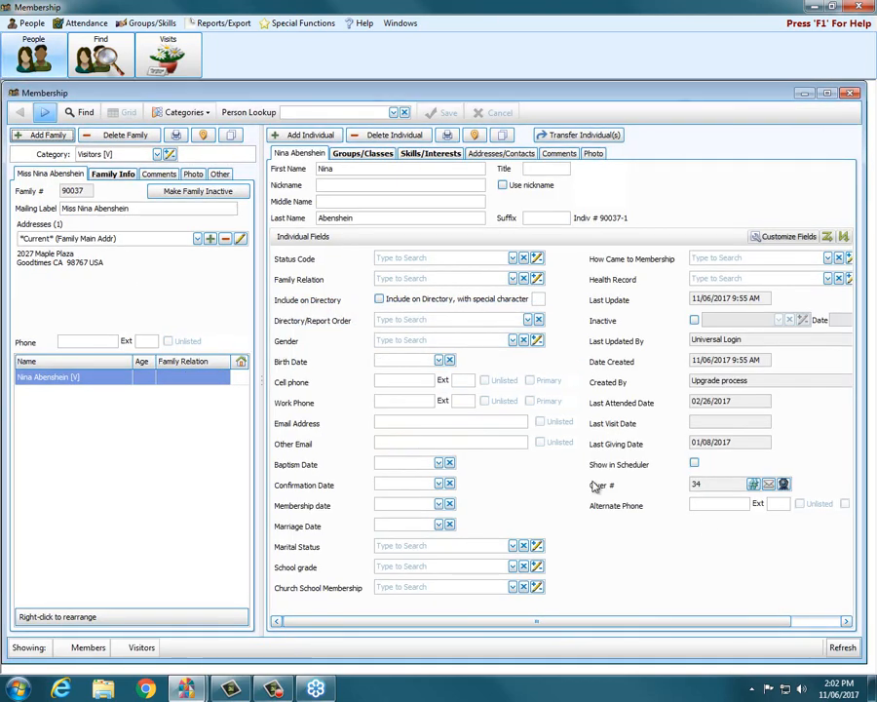
drag(863, 662, 869, 671)
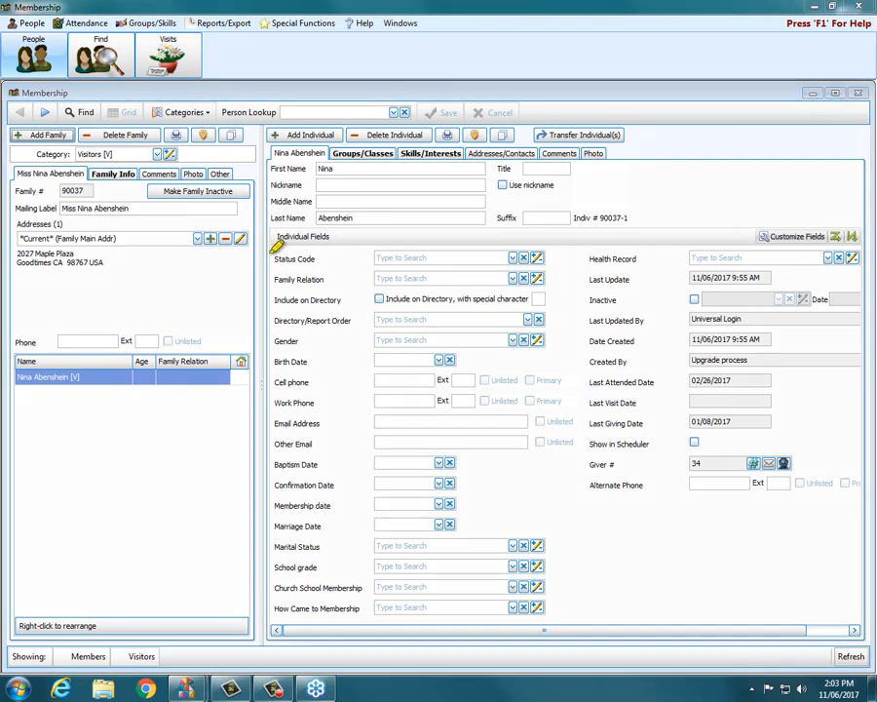
mouse_move(261, 103)
mouse_down()
mouse_move(263, 408)
mouse_move(249, 645)
mouse_up()
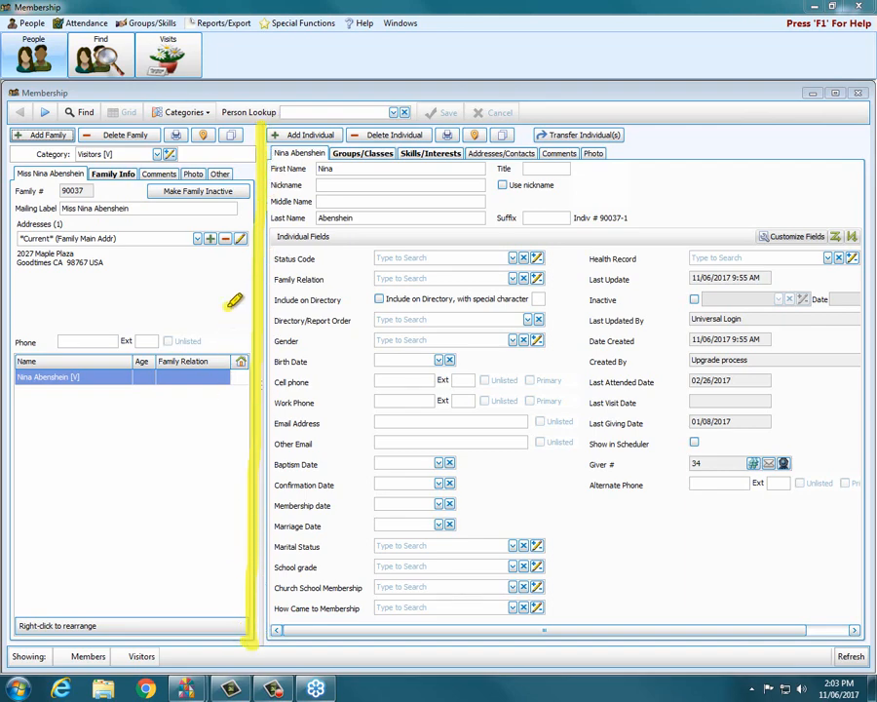
mouse_move(230, 307)
mouse_down()
mouse_move(87, 316)
mouse_move(64, 307)
mouse_move(107, 293)
mouse_up()
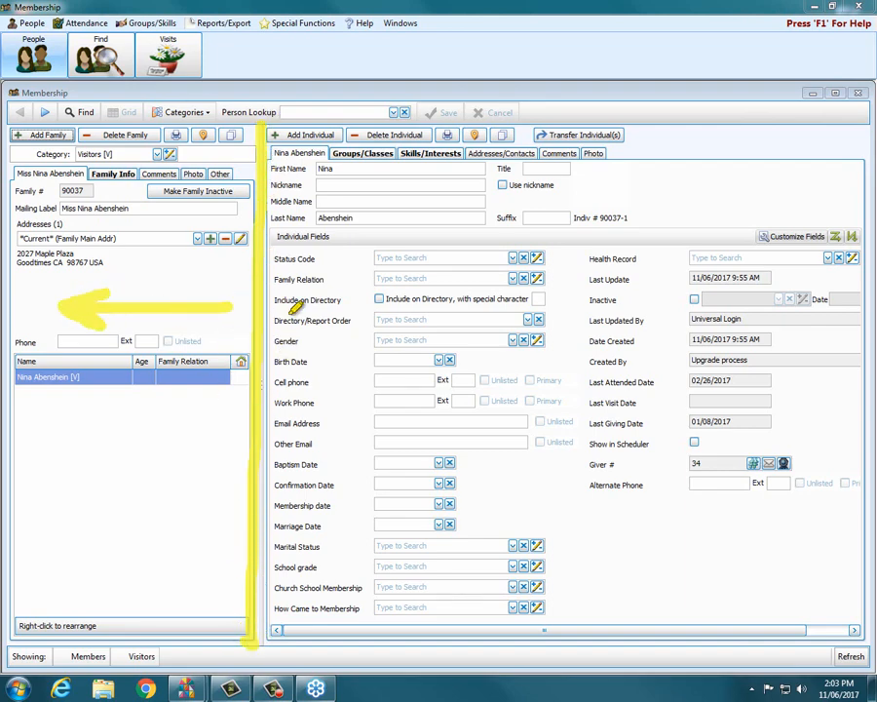
mouse_move(286, 305)
mouse_down()
mouse_move(442, 307)
mouse_move(397, 328)
mouse_up()
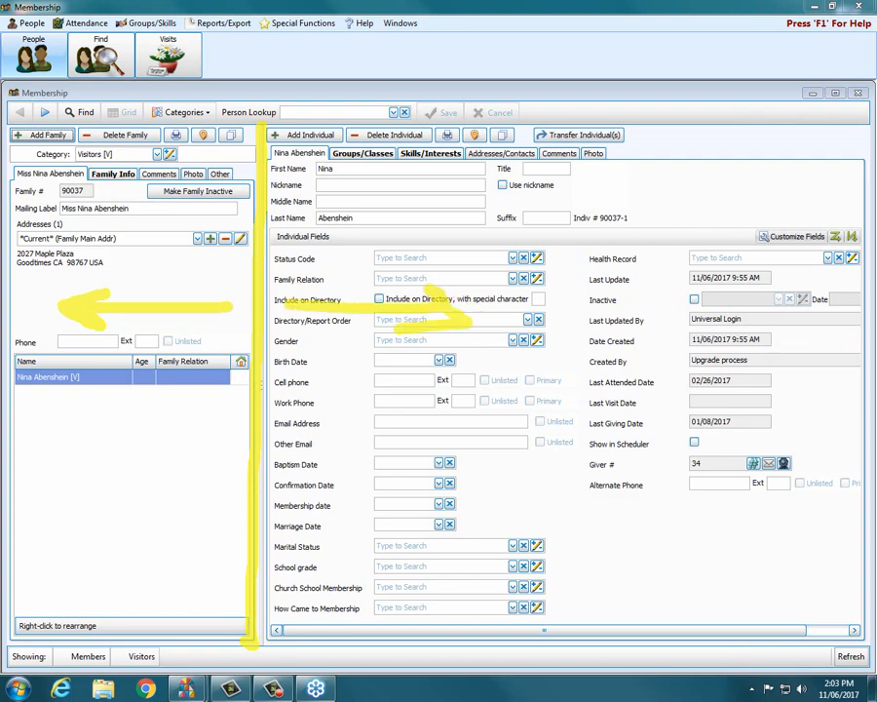
key(Escape)
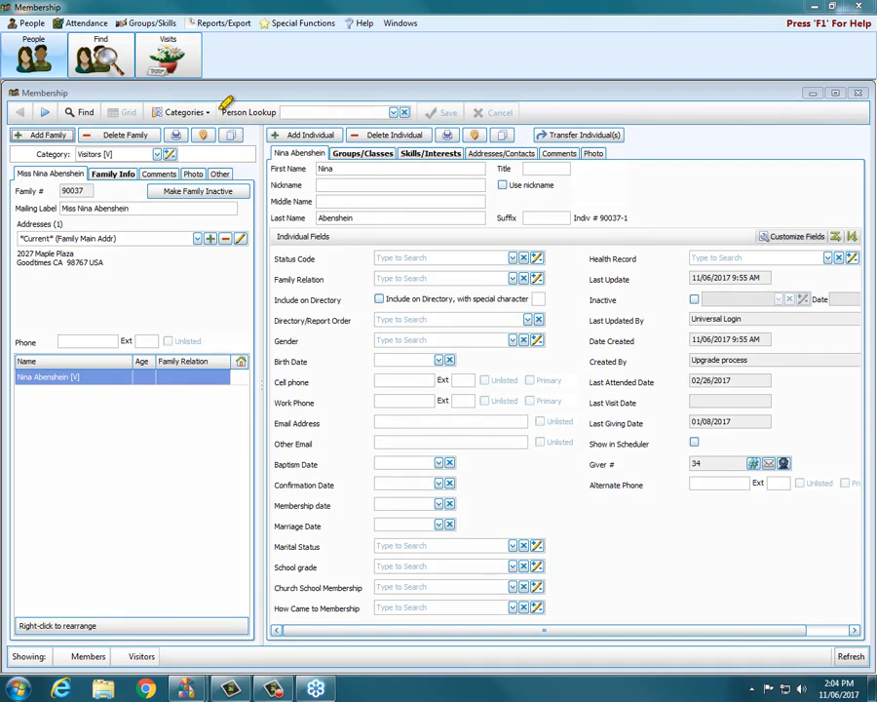
Step: Look up the family by surname in Person Lookup and open the husband's record
mouse_move(251, 109)
mouse_down()
mouse_move(276, 112)
mouse_move(218, 112)
mouse_up()
click(306, 112)
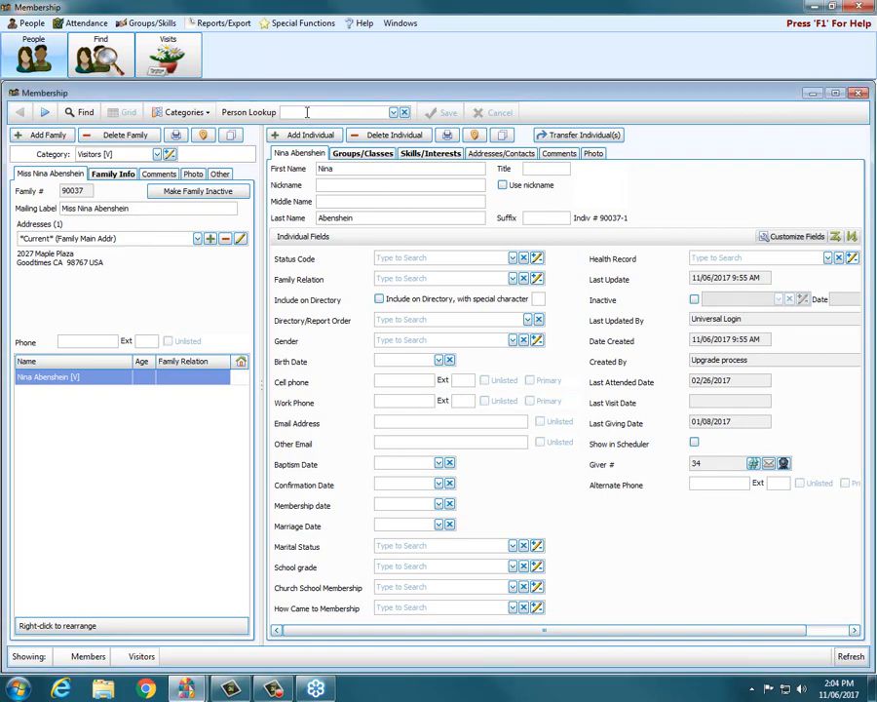
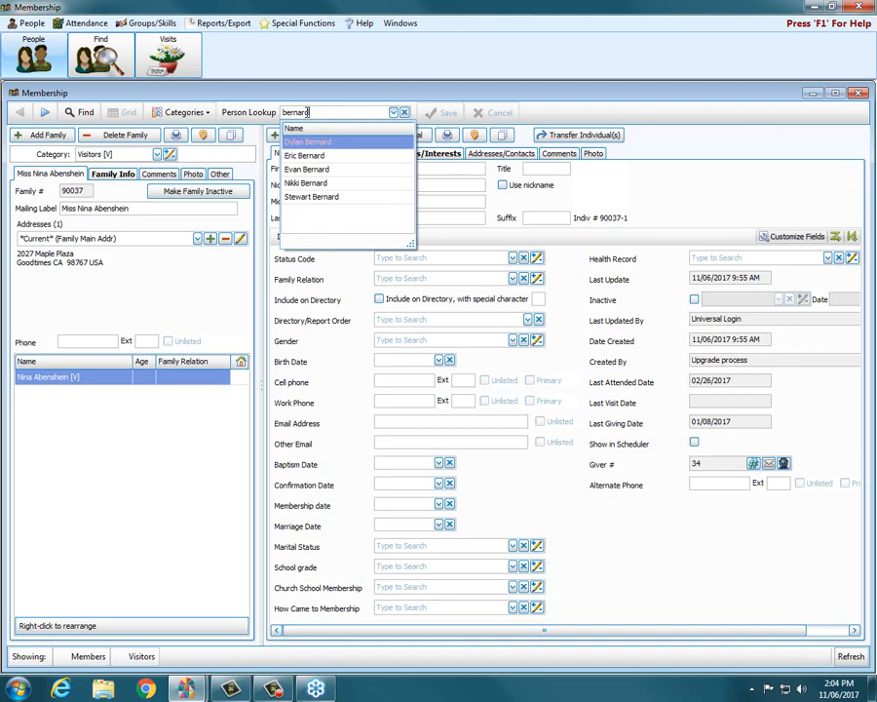
click(325, 170)
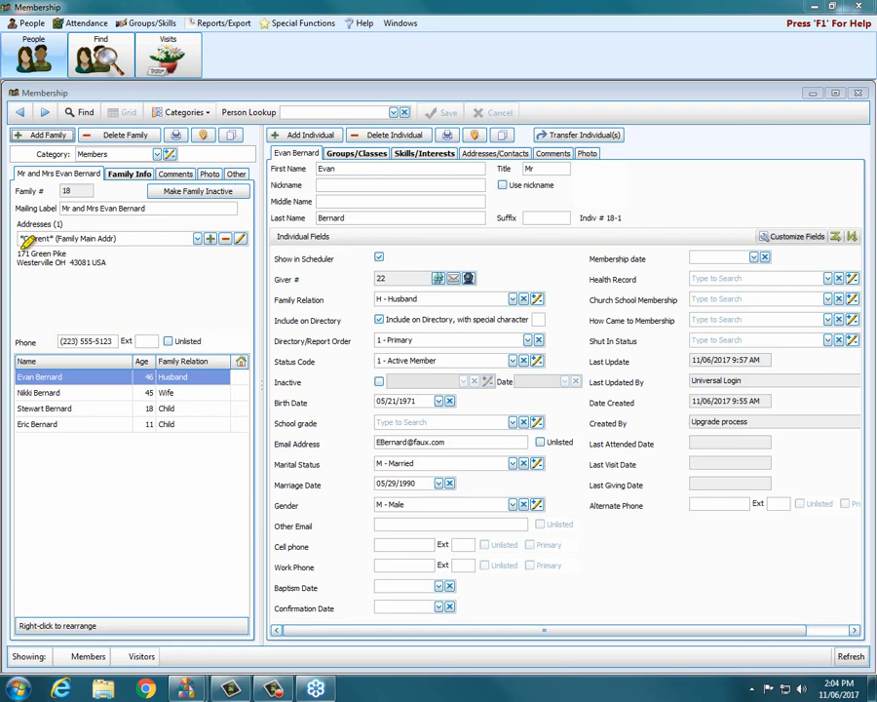
mouse_move(212, 316)
mouse_down()
mouse_move(98, 303)
mouse_move(109, 311)
mouse_move(156, 295)
mouse_up()
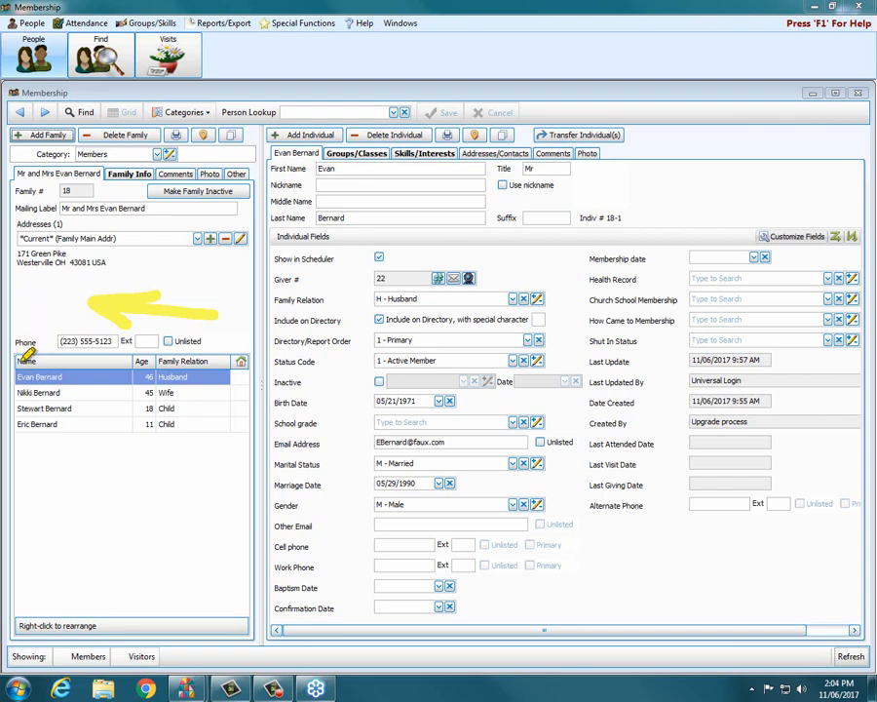
drag(17, 361, 231, 360)
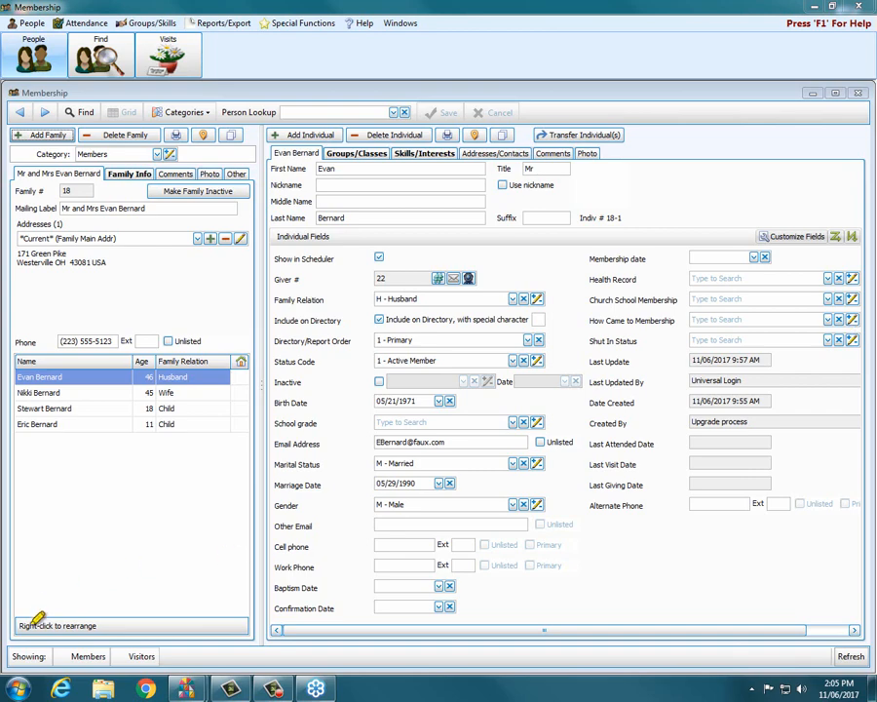
drag(22, 615, 72, 621)
Step: Move the wife above the husband and back, then add a new individual to the family
right_click(71, 394)
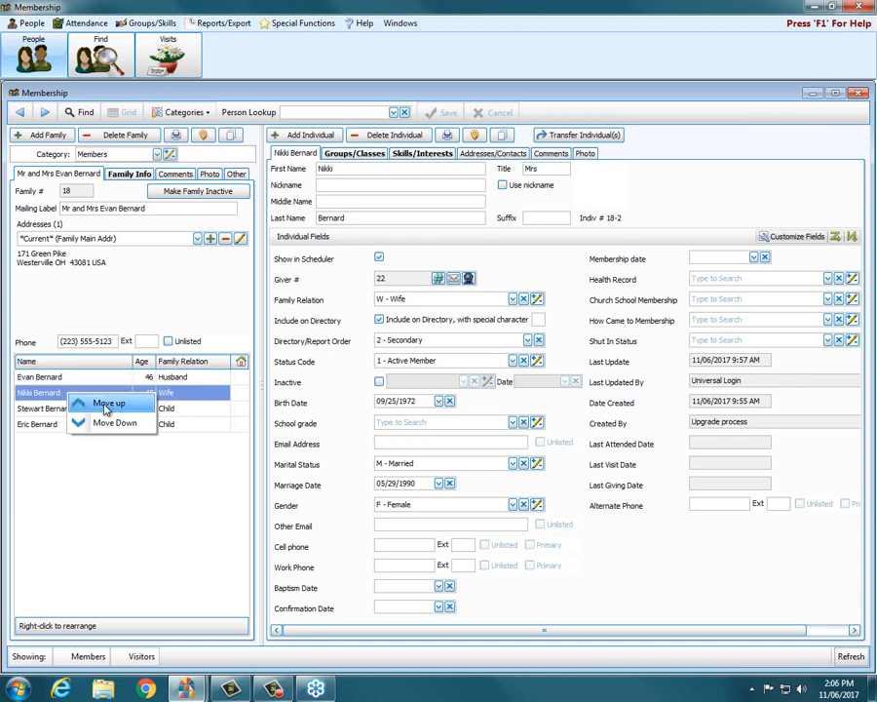
click(108, 405)
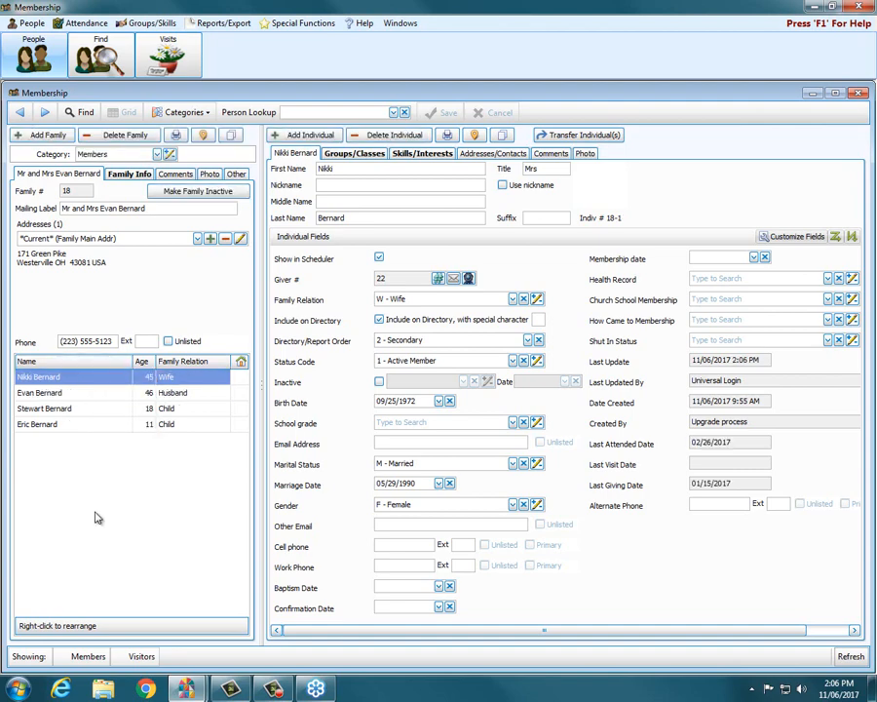
right_click(57, 380)
click(81, 407)
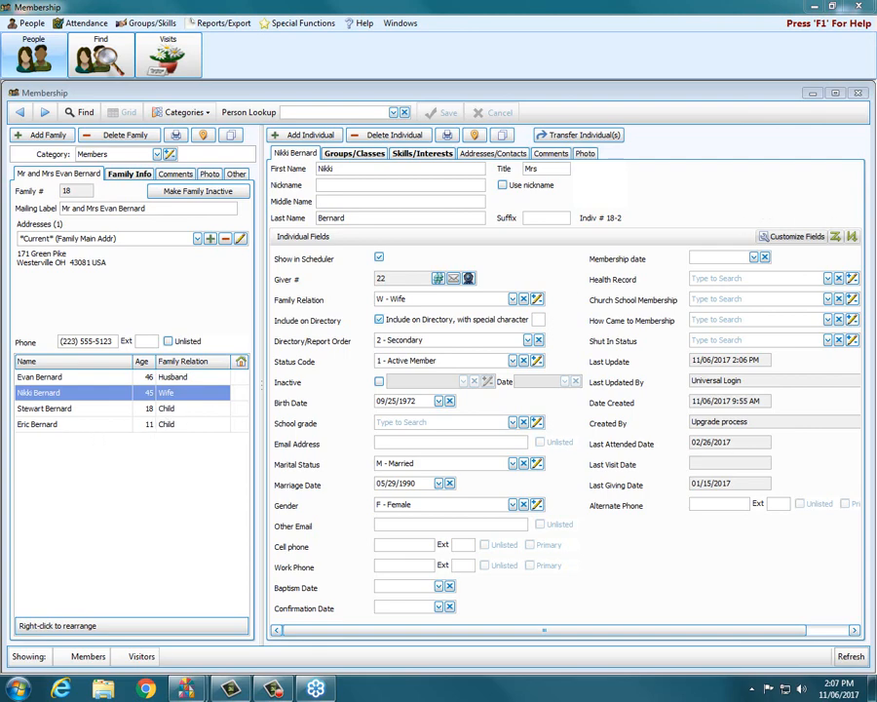
click(282, 133)
click(292, 135)
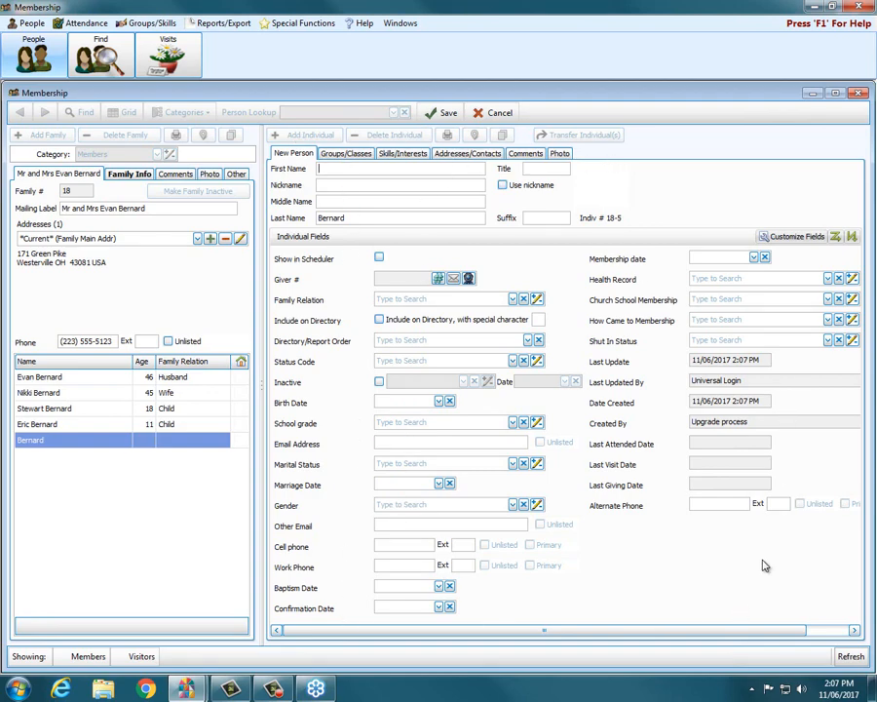
click(353, 219)
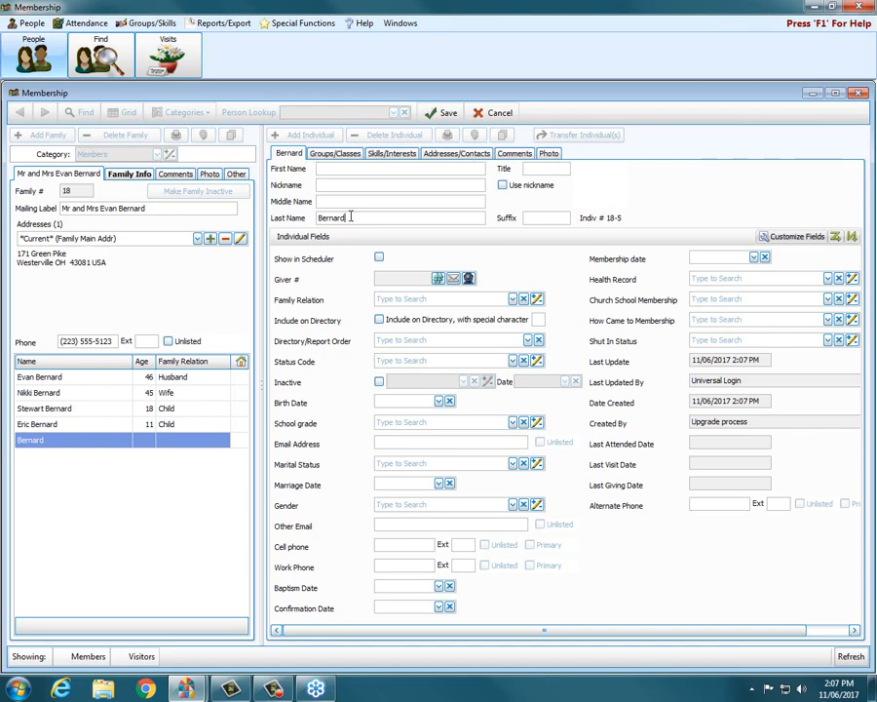
drag(349, 218, 319, 218)
click(324, 168)
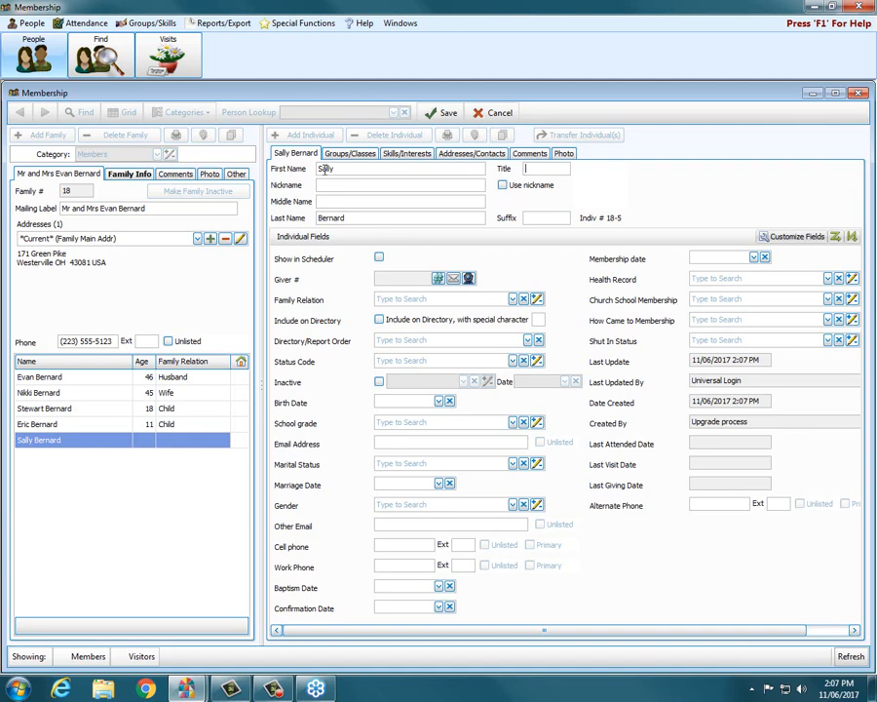
text(Ms.)
key(Tab)
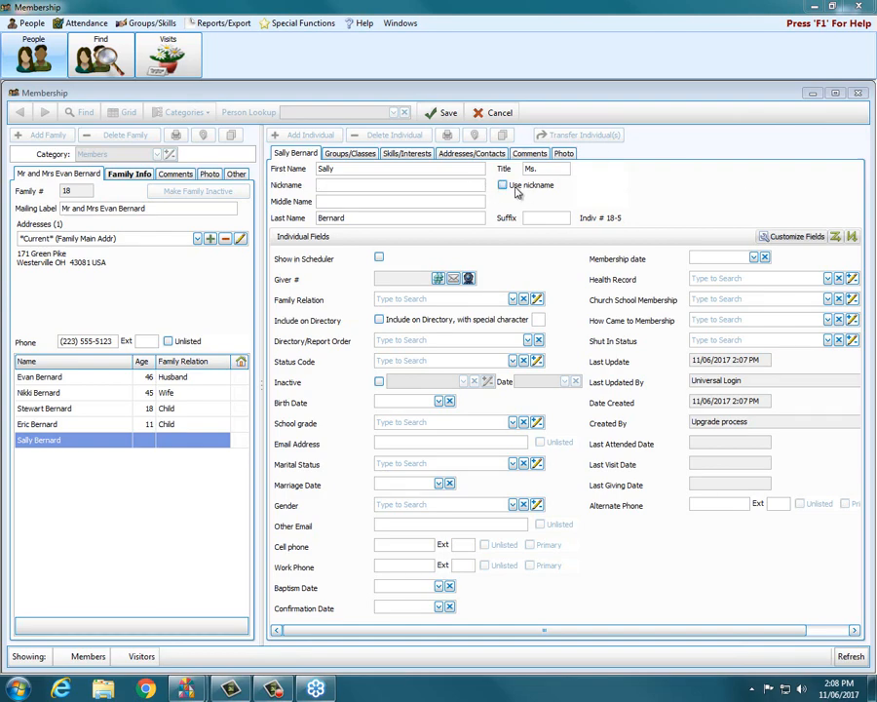
click(328, 202)
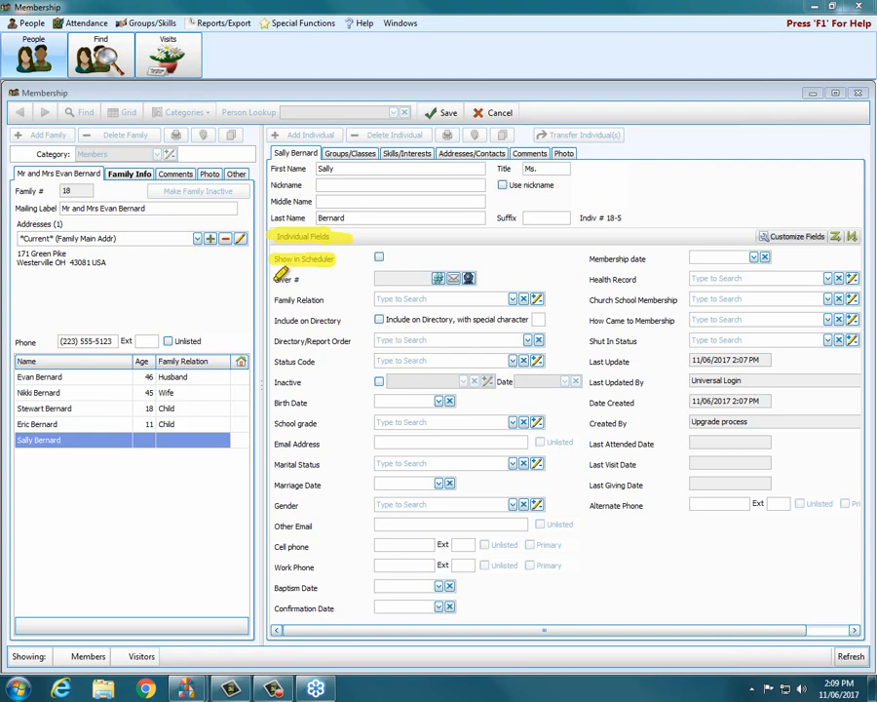
mouse_move(289, 276)
mouse_down()
mouse_move(281, 275)
mouse_move(302, 272)
mouse_up()
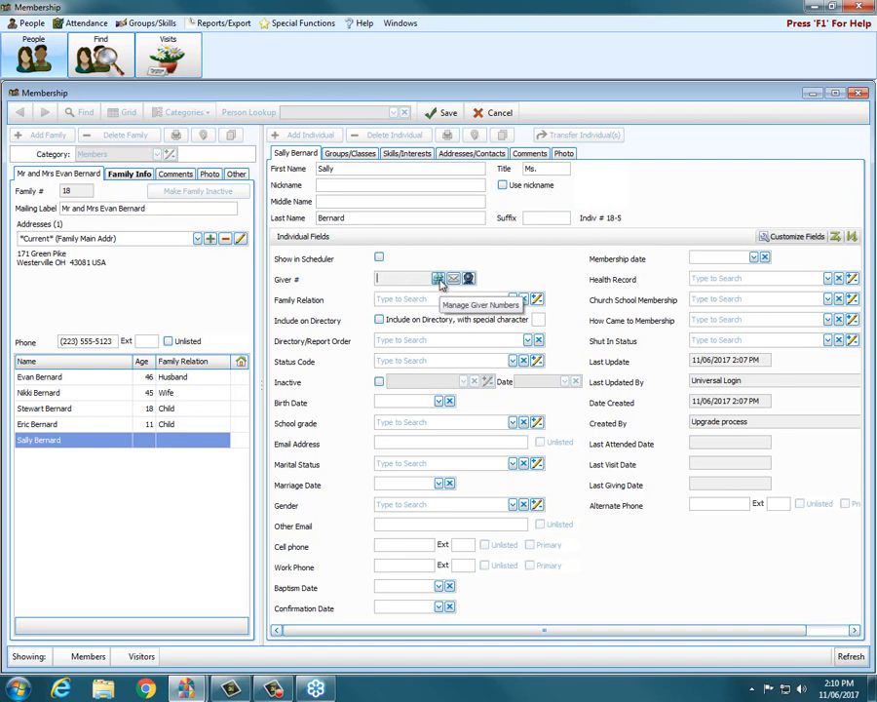
Step: Set Directory/Report Order to 5 - Individual separately, save, and open Manage Giver Numbers
click(439, 280)
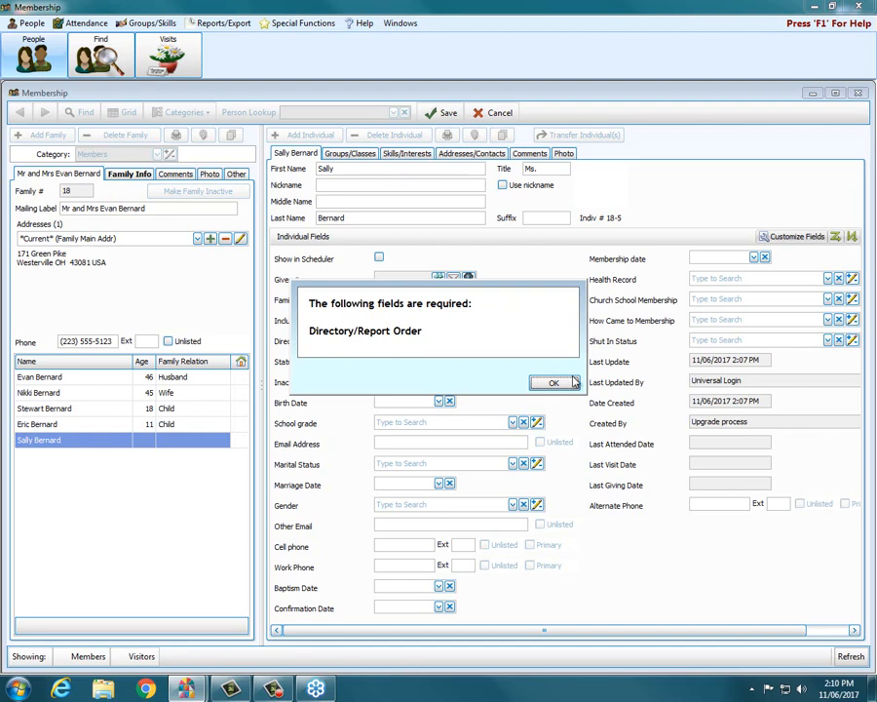
click(560, 382)
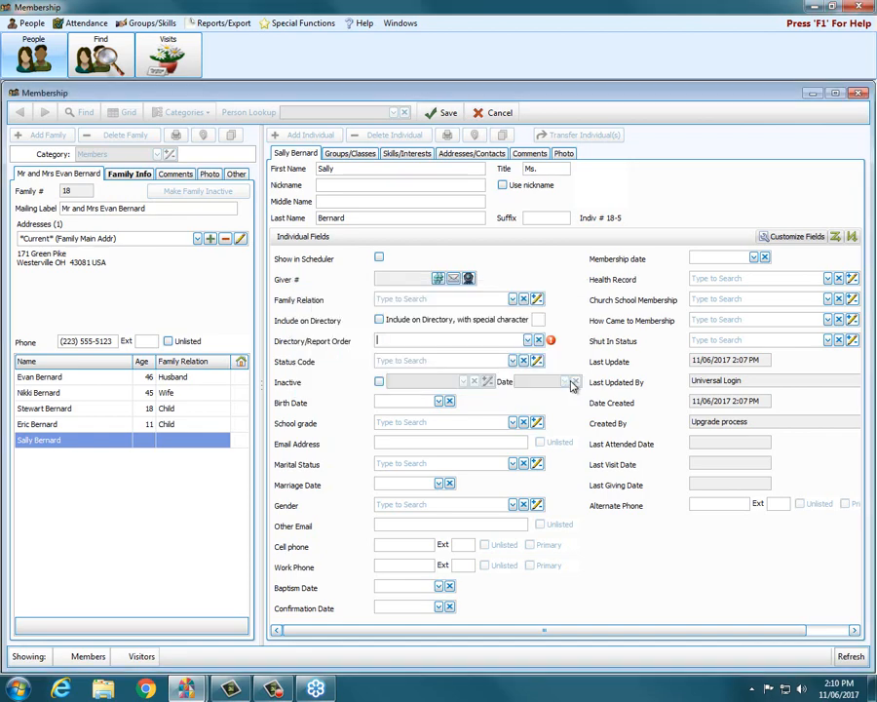
click(527, 340)
click(454, 425)
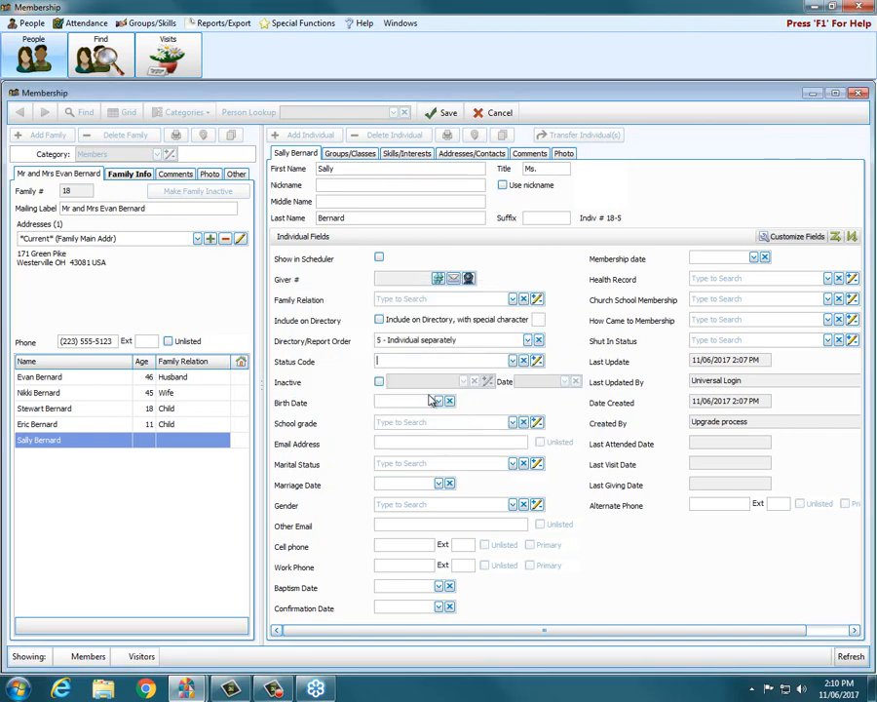
click(437, 281)
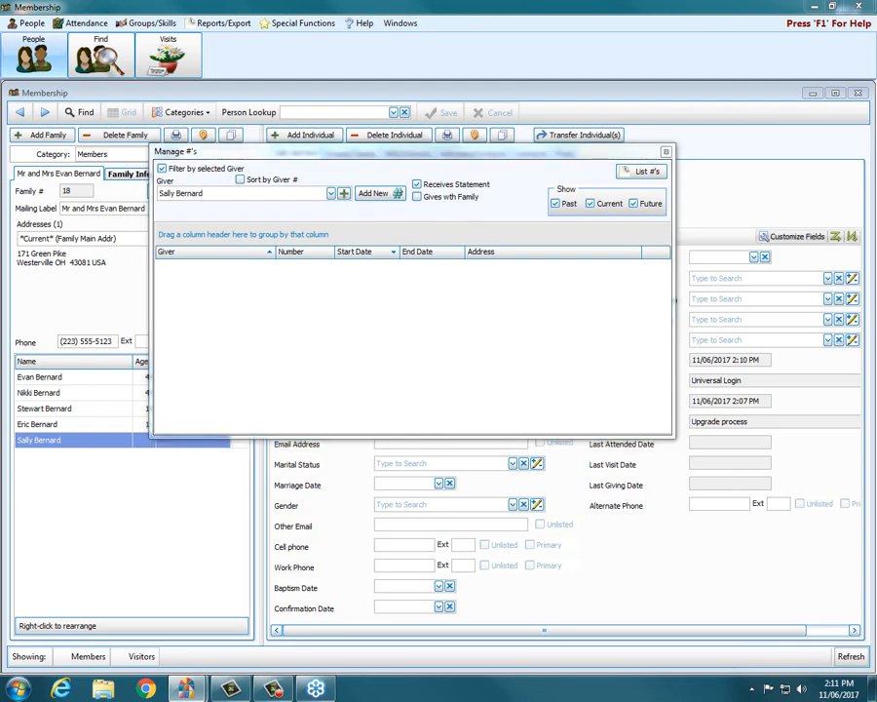
Step: Try assigning giver number 225 starting 01/01/2017, which is refused as already in use
mouse_move(617, 169)
mouse_down()
mouse_move(661, 166)
mouse_move(664, 177)
mouse_move(616, 170)
mouse_up()
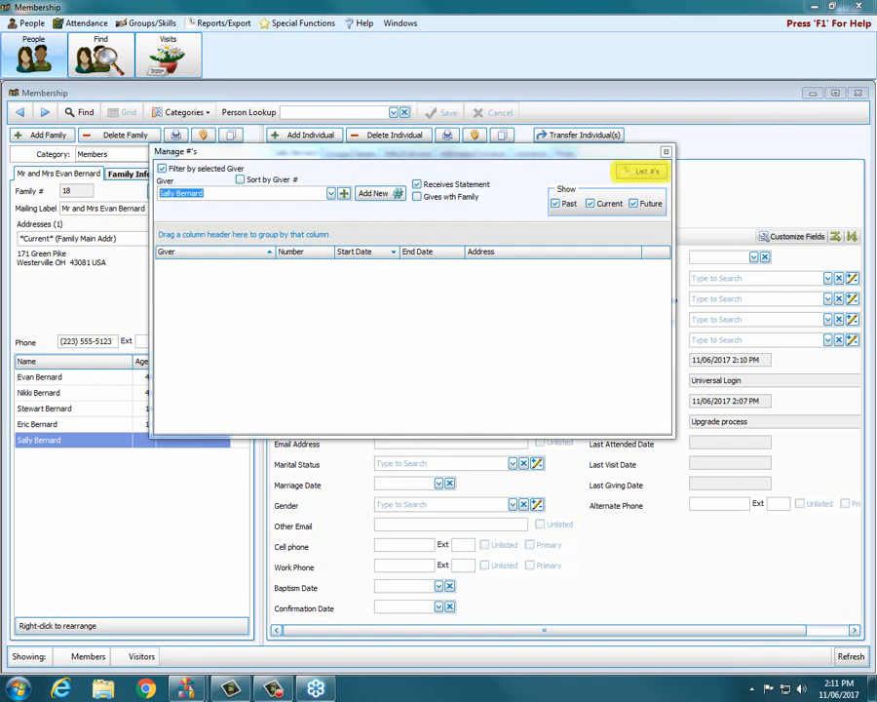
key(Escape)
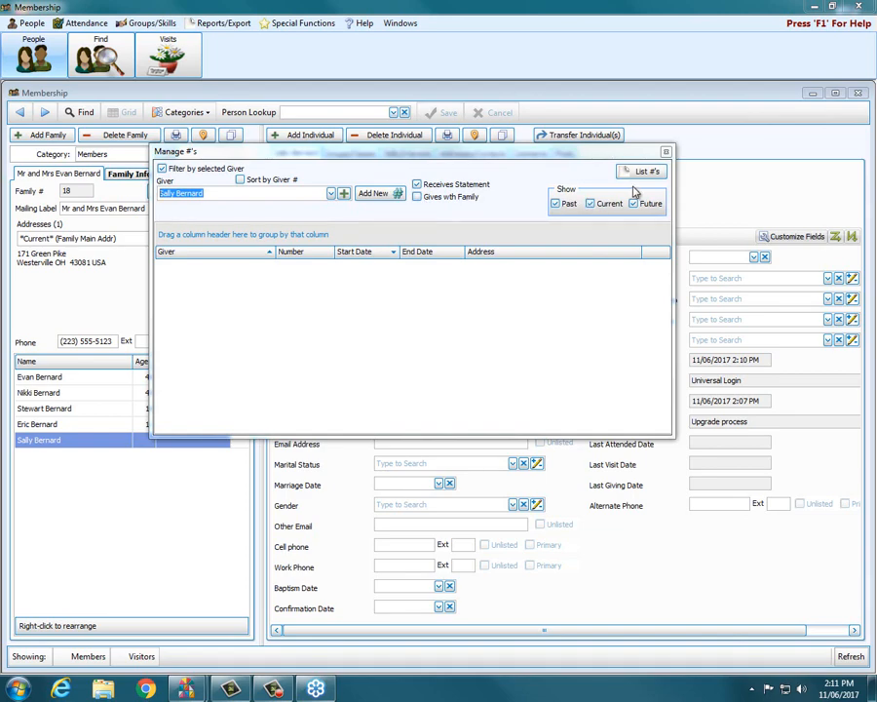
click(372, 194)
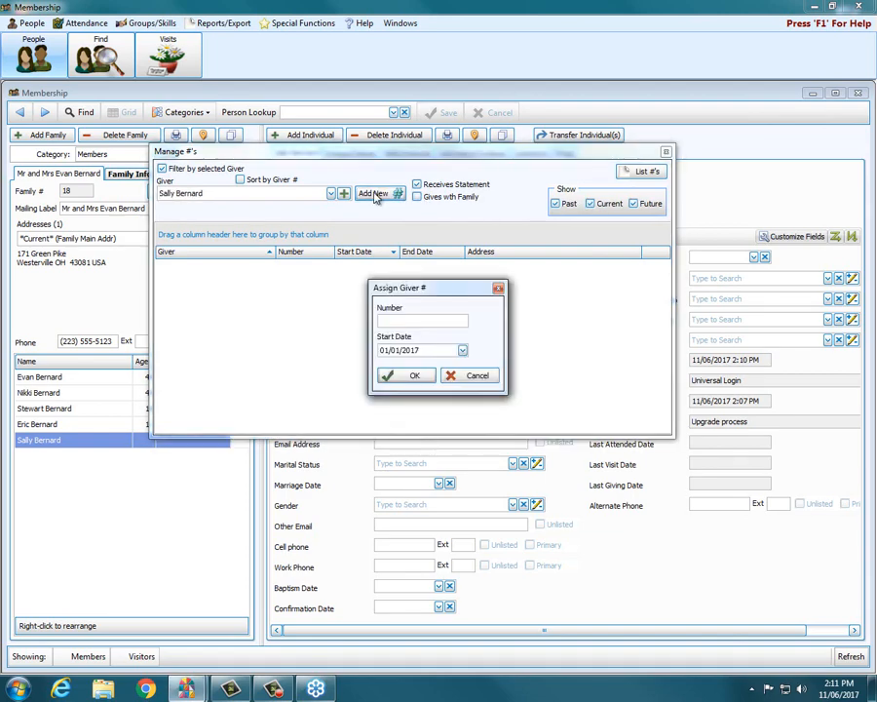
text(225)
click(463, 350)
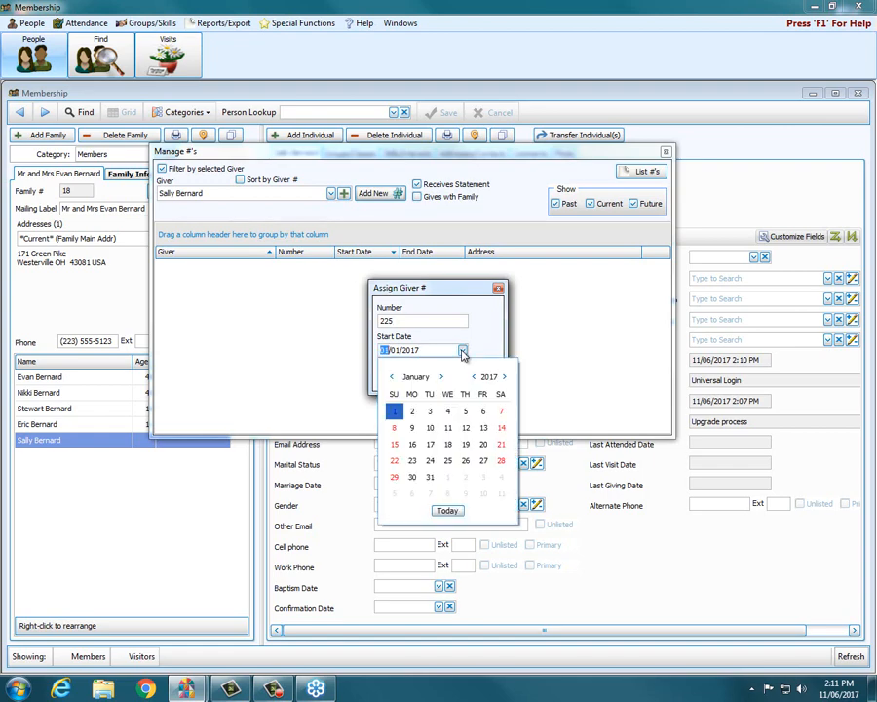
click(463, 351)
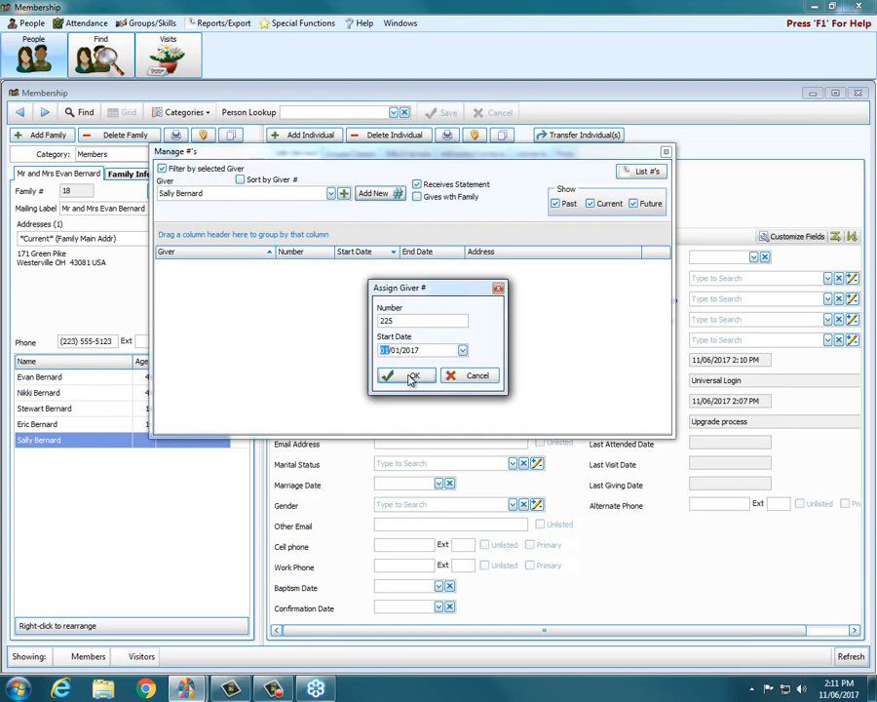
click(409, 377)
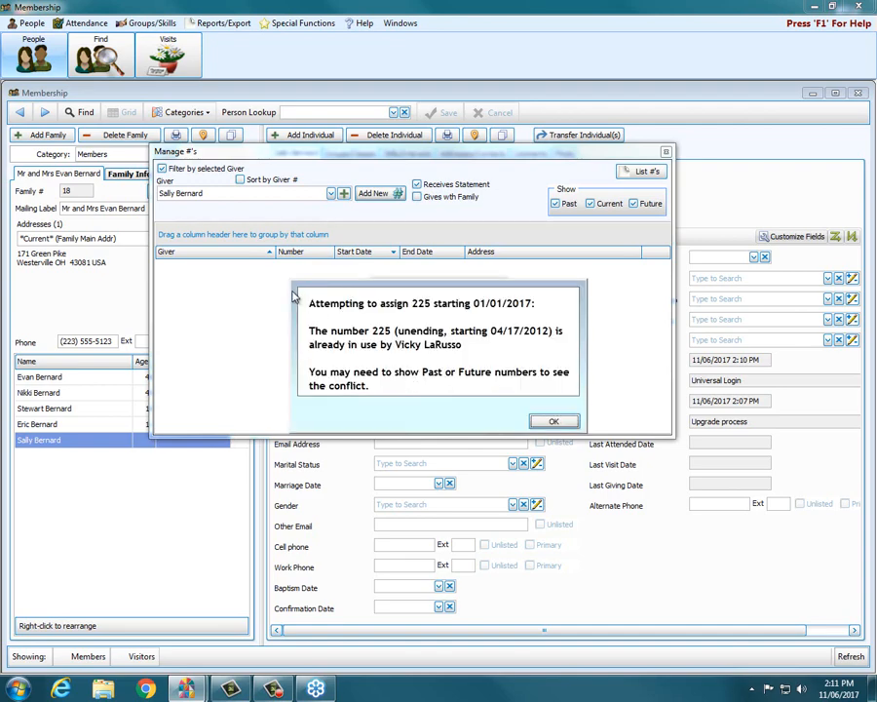
Step: Replace the rejected number with giver number 237 starting 01/01/2017 and confirm it
click(553, 423)
drag(394, 322, 379, 326)
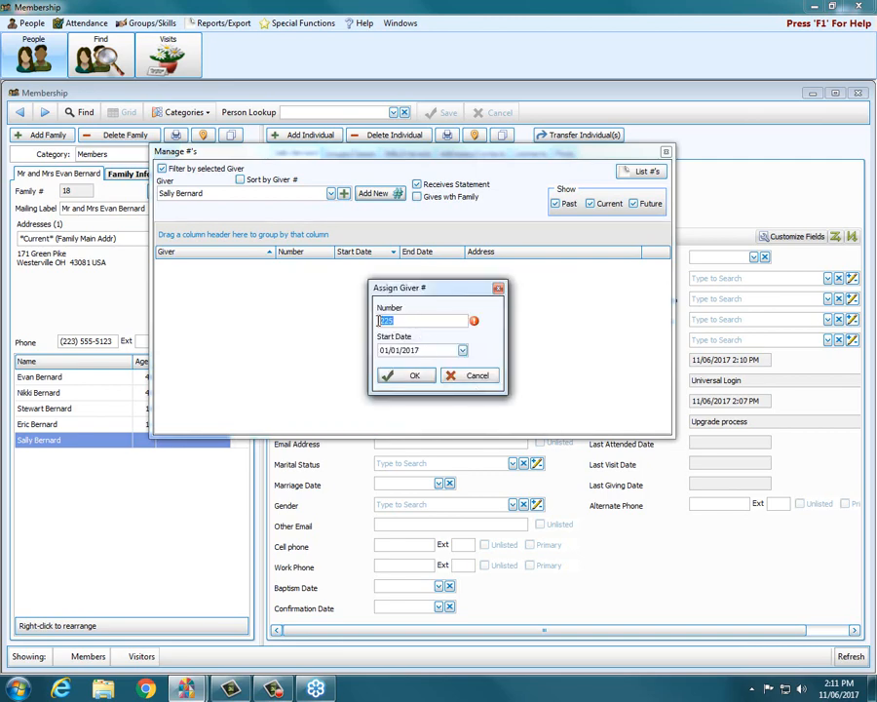
text(237)
click(409, 379)
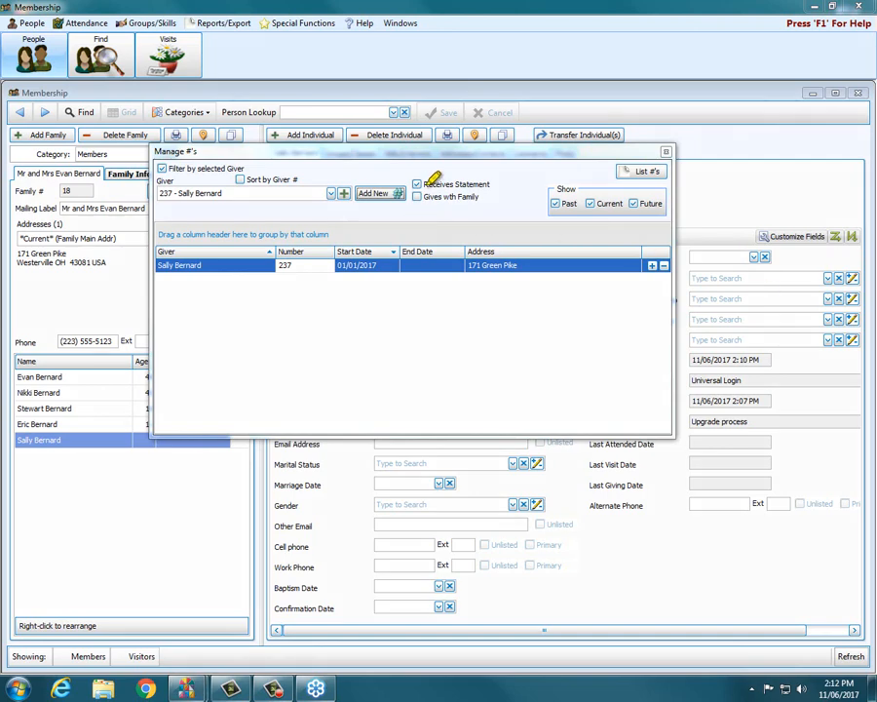
Step: Review the Receives Statement and Gives with Family options, then close the giver numbers list
mouse_move(425, 183)
mouse_down()
mouse_move(493, 183)
mouse_move(483, 184)
mouse_up()
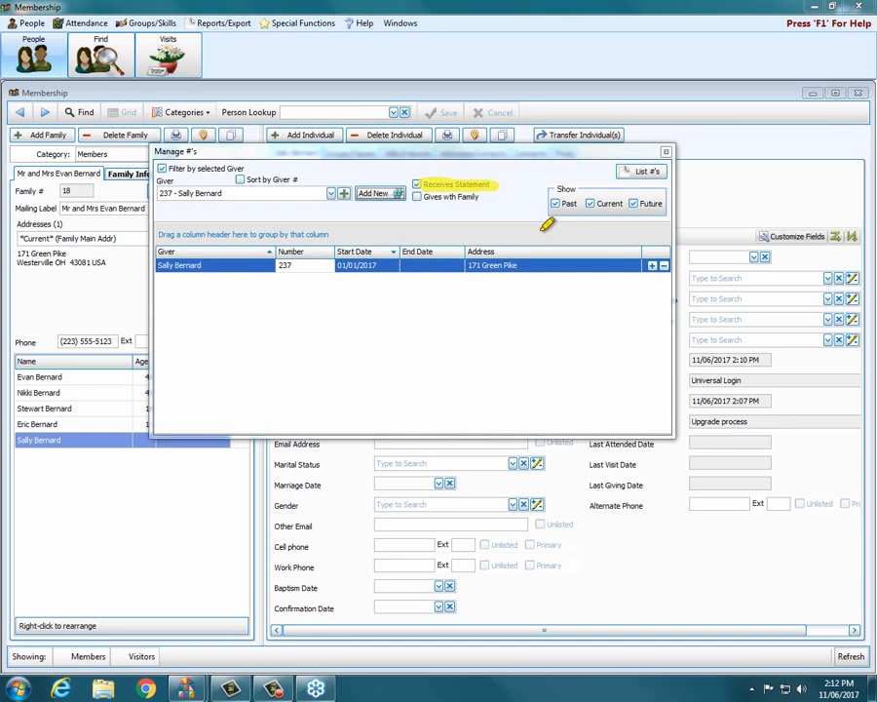
drag(444, 194, 478, 197)
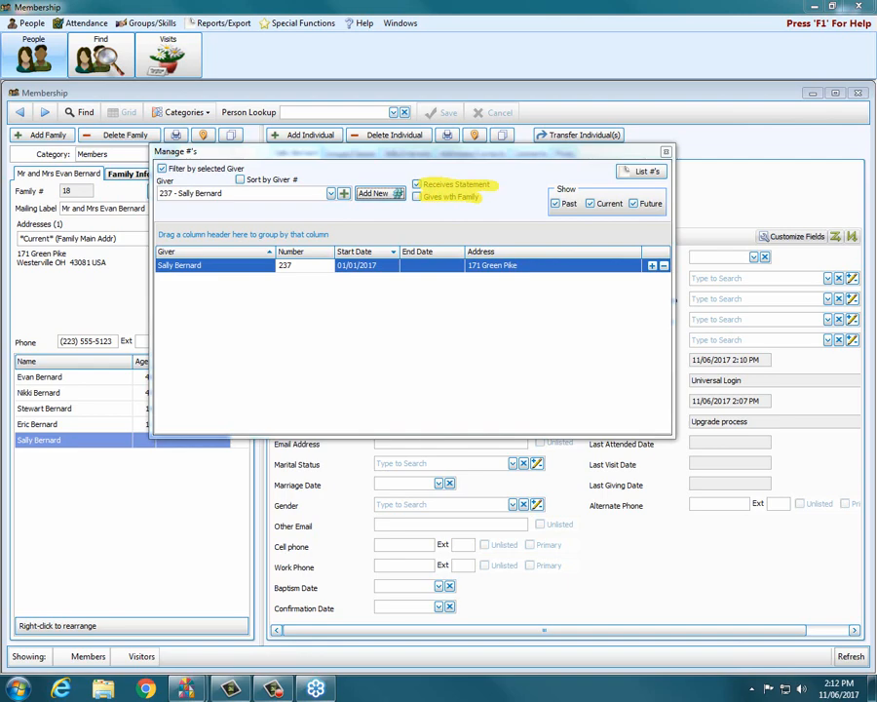
key(Escape)
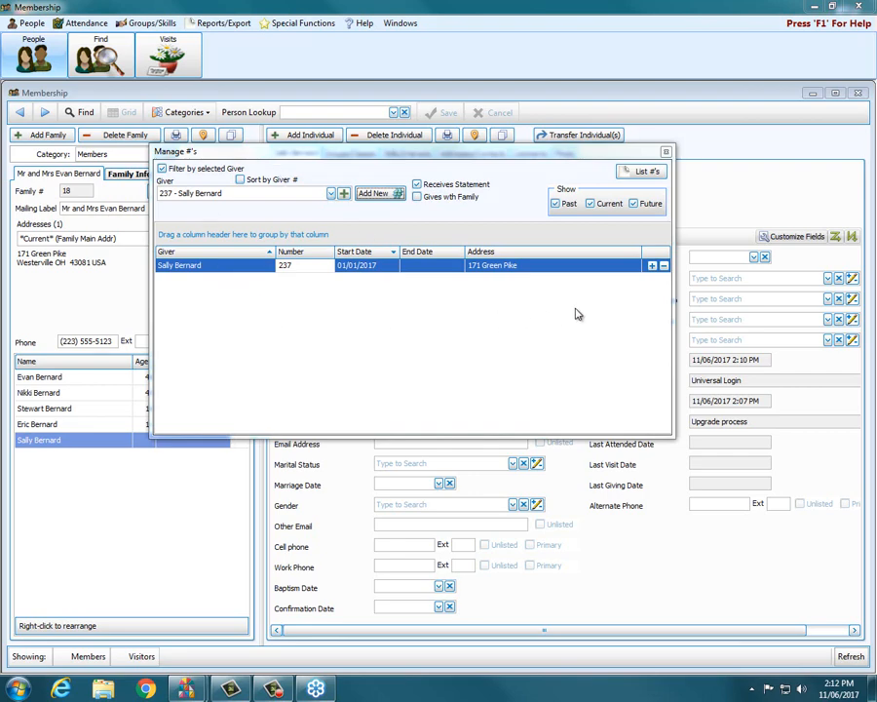
click(665, 152)
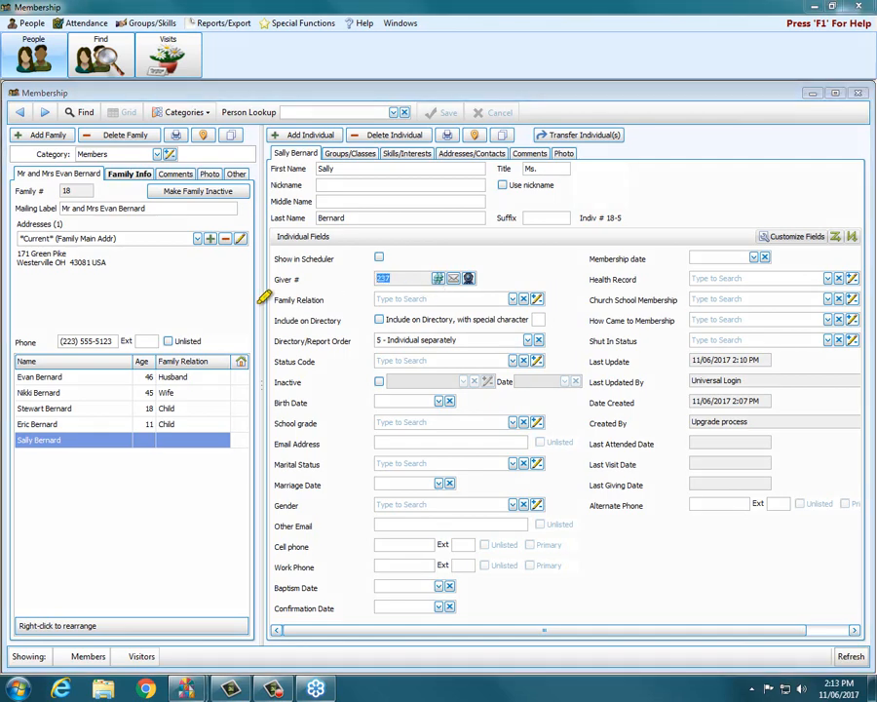
Step: Choose PA - Parent of Adults from the Family Relation dropdown
drag(274, 299, 327, 300)
click(513, 300)
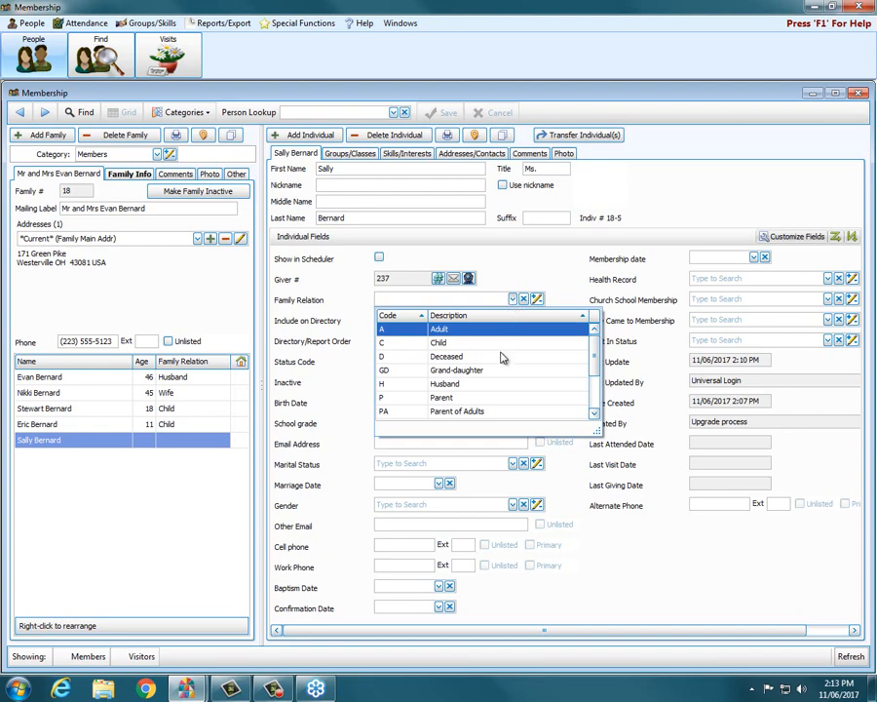
mouse_move(592, 353)
mouse_down()
mouse_move(592, 383)
mouse_move(597, 351)
mouse_up()
click(412, 411)
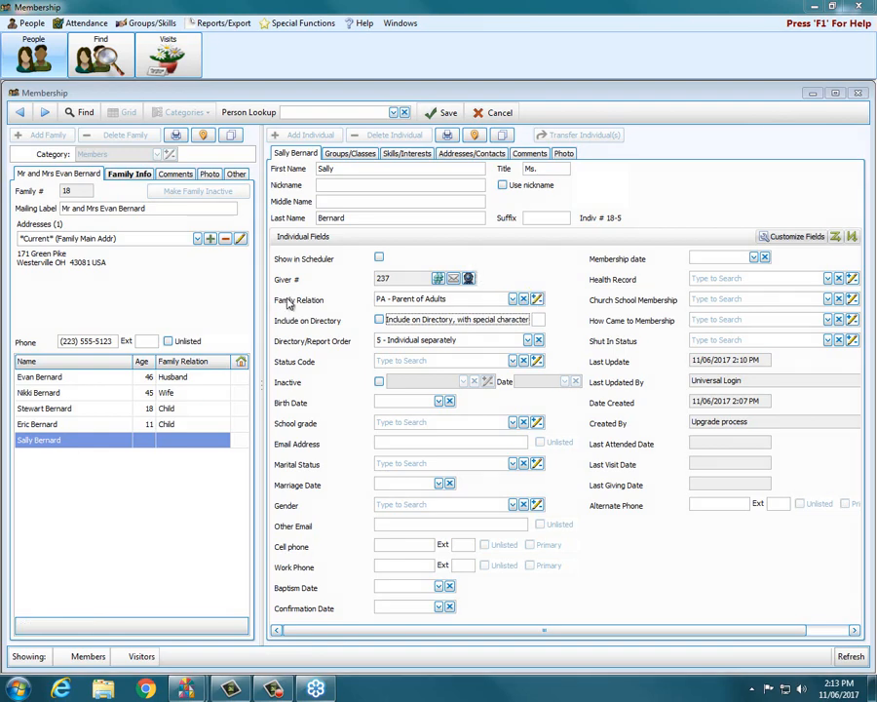
click(537, 298)
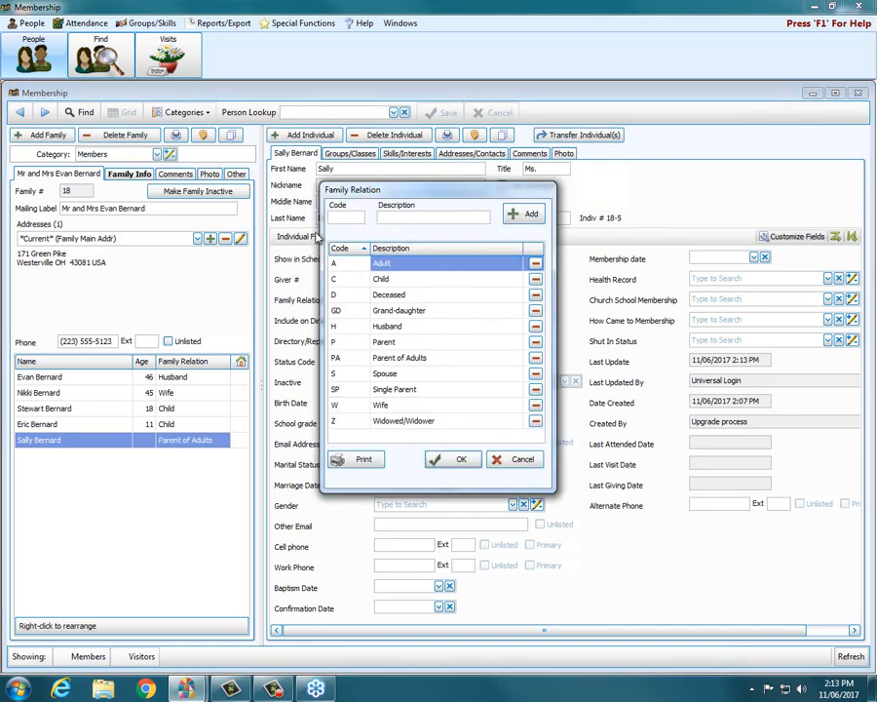
click(455, 213)
click(523, 460)
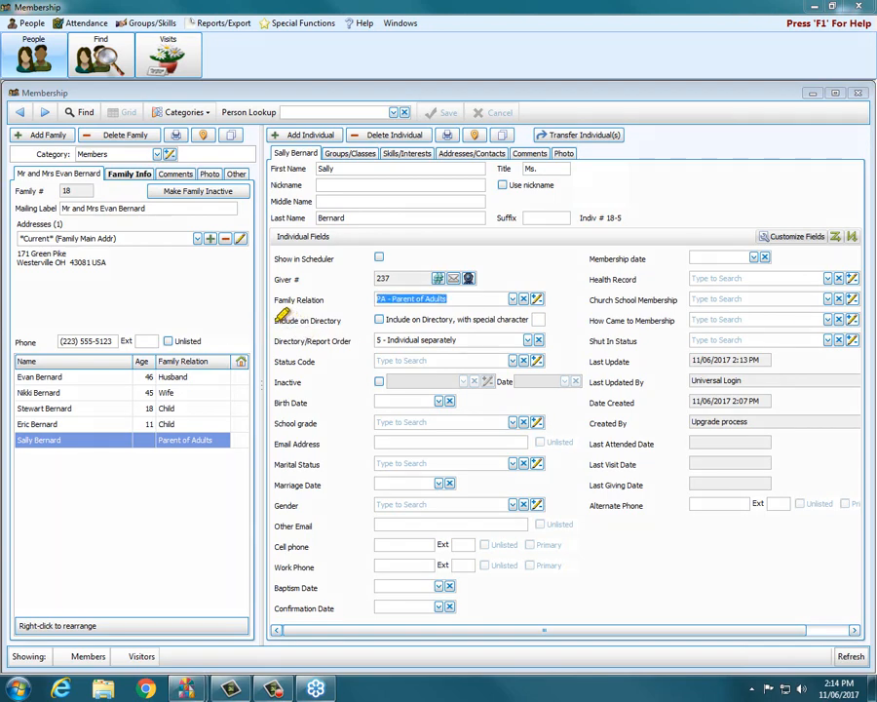
drag(283, 314, 346, 316)
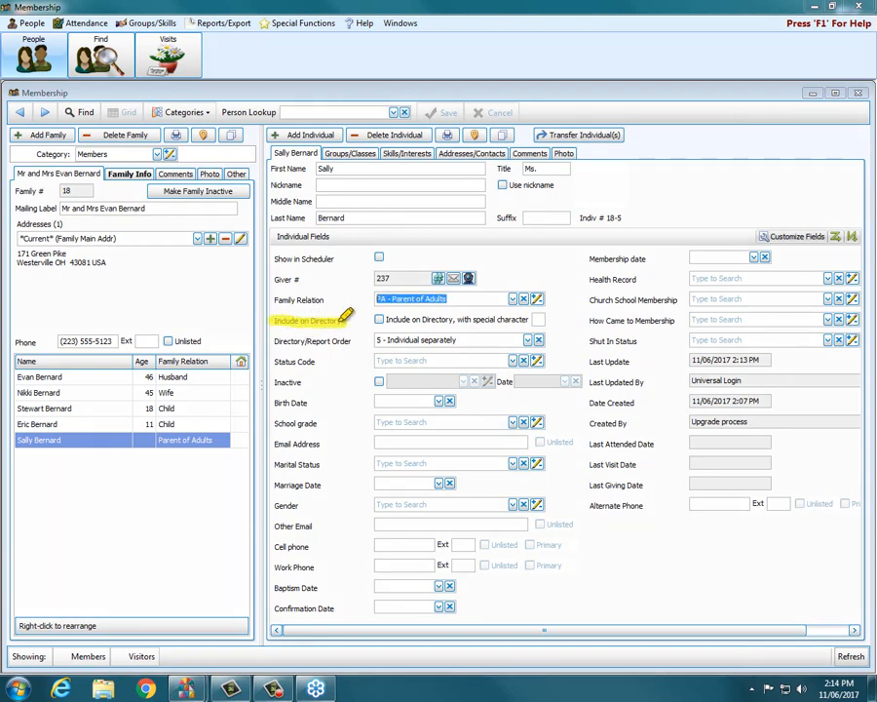
drag(280, 340, 349, 338)
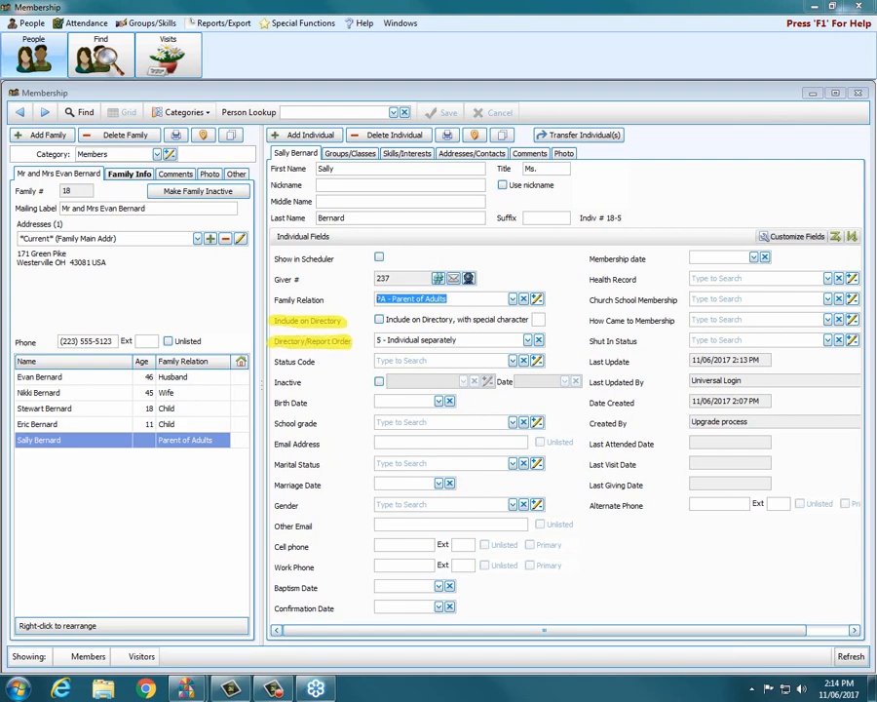
key(Escape)
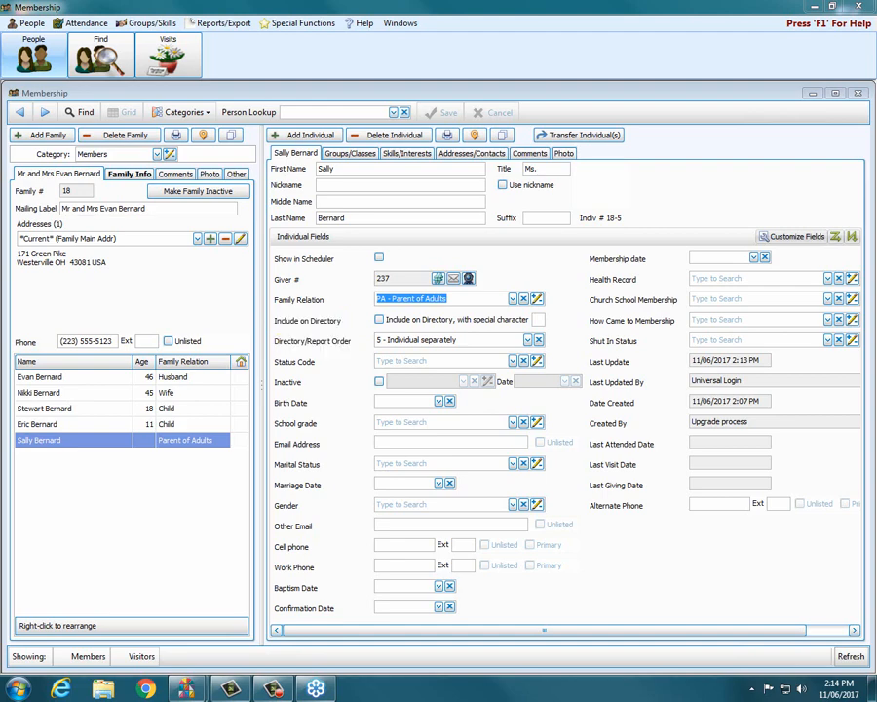
Step: Tick Include on Directory, delete the special character, and check the Directory/Report Order choices
click(380, 321)
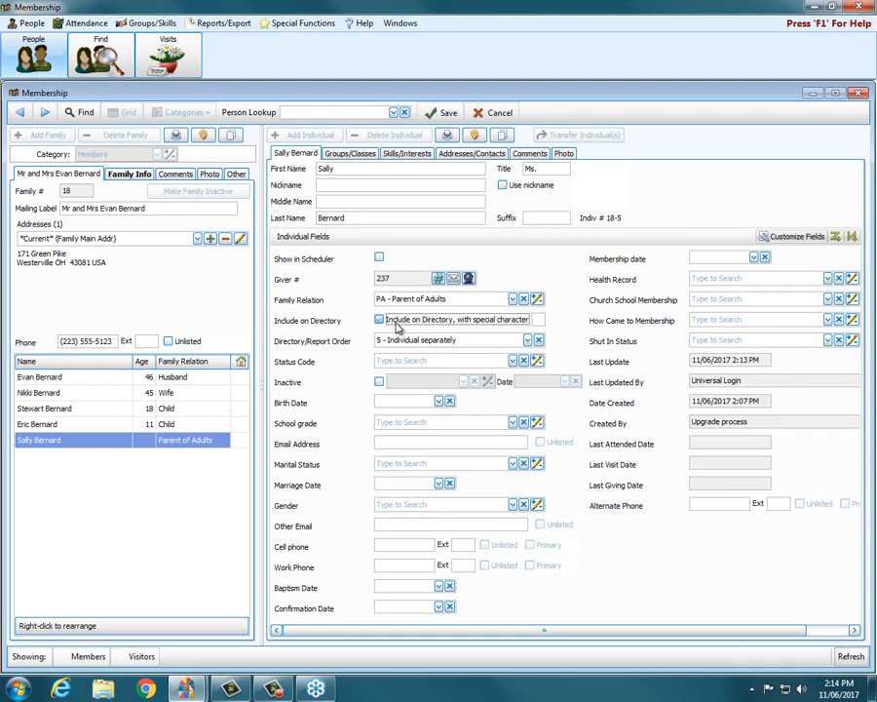
click(537, 319)
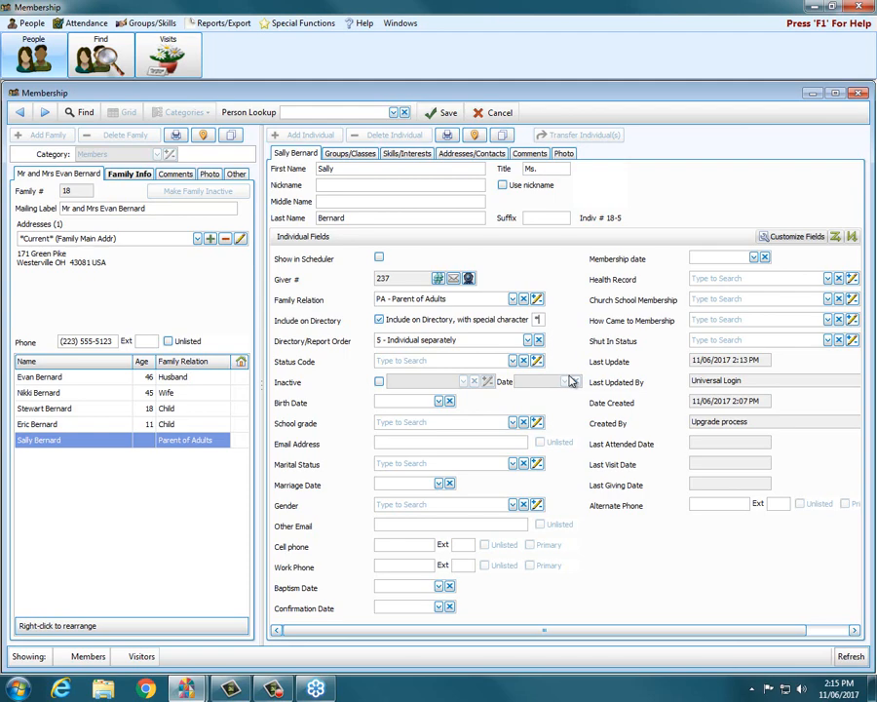
key(BackSpace)
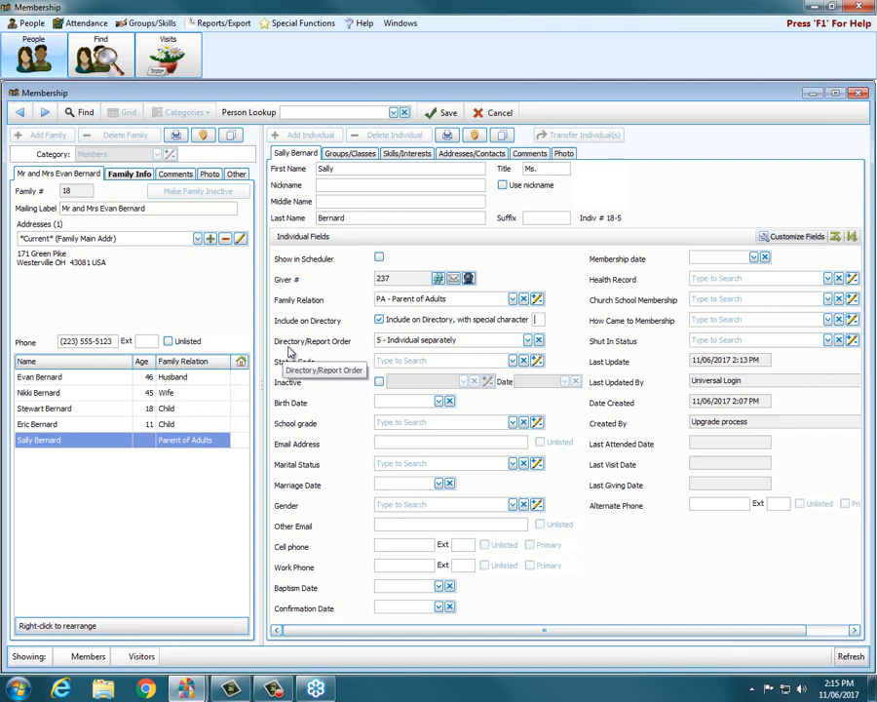
click(527, 340)
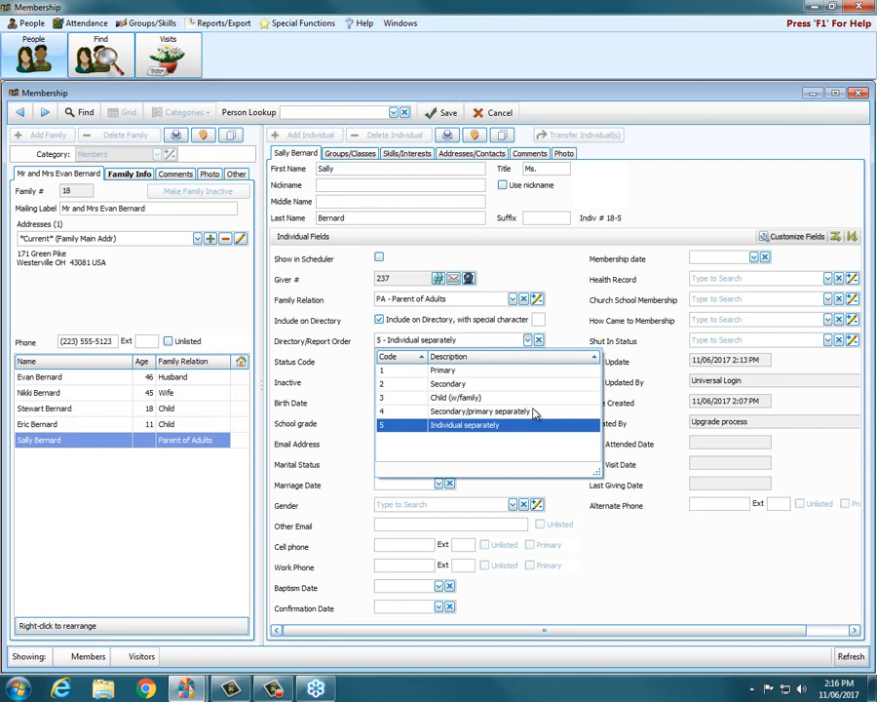
Step: Keep 5 - Individual separately as the Directory/Report Order and close the list
click(464, 431)
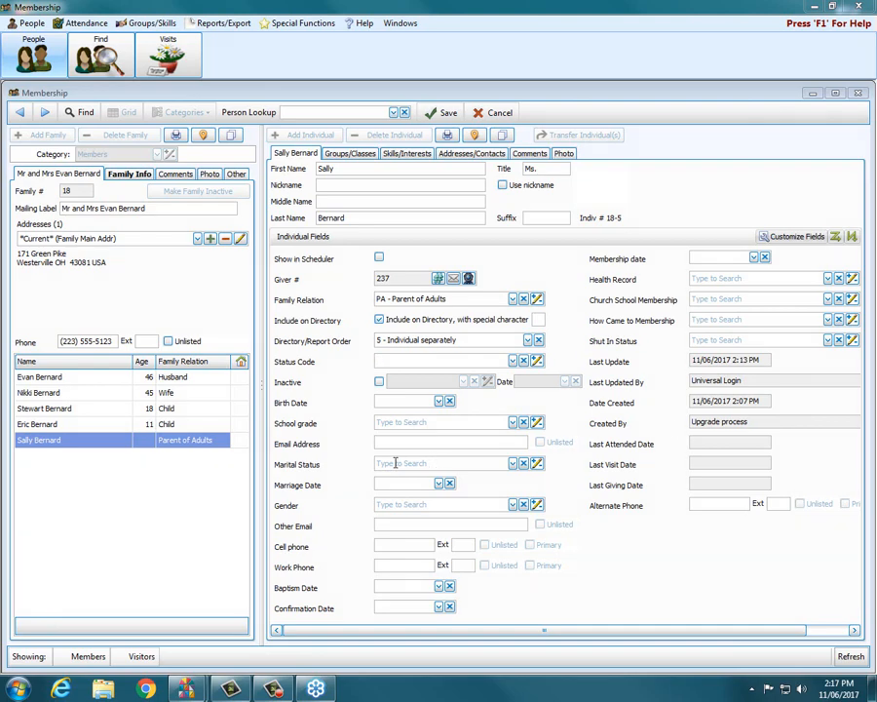
Step: Set the member's Status Code to 3 - Inactive Member
click(516, 362)
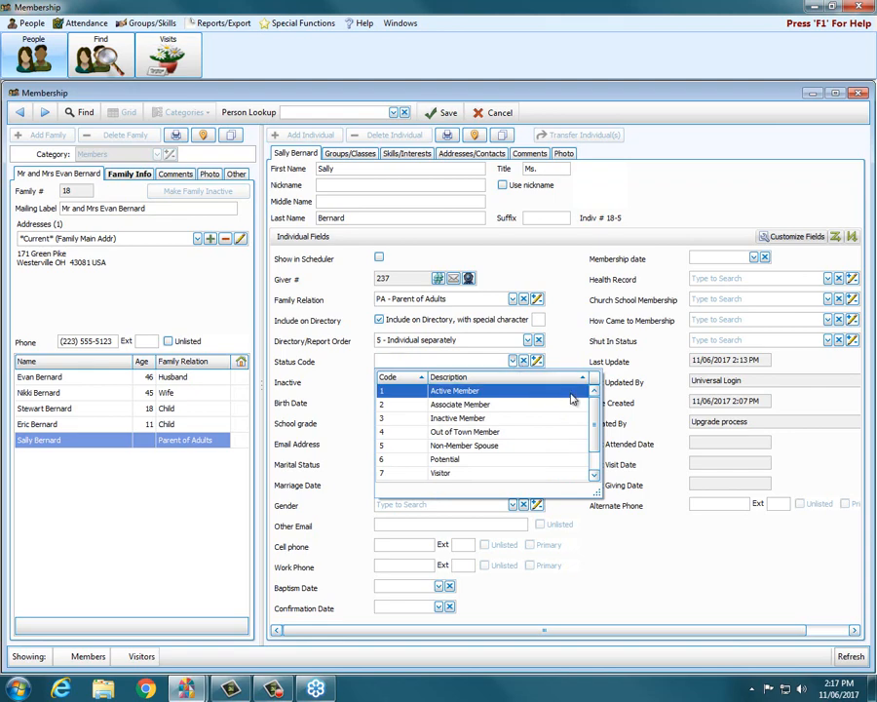
mouse_move(592, 410)
mouse_down()
mouse_move(593, 436)
mouse_move(591, 392)
mouse_up()
click(471, 420)
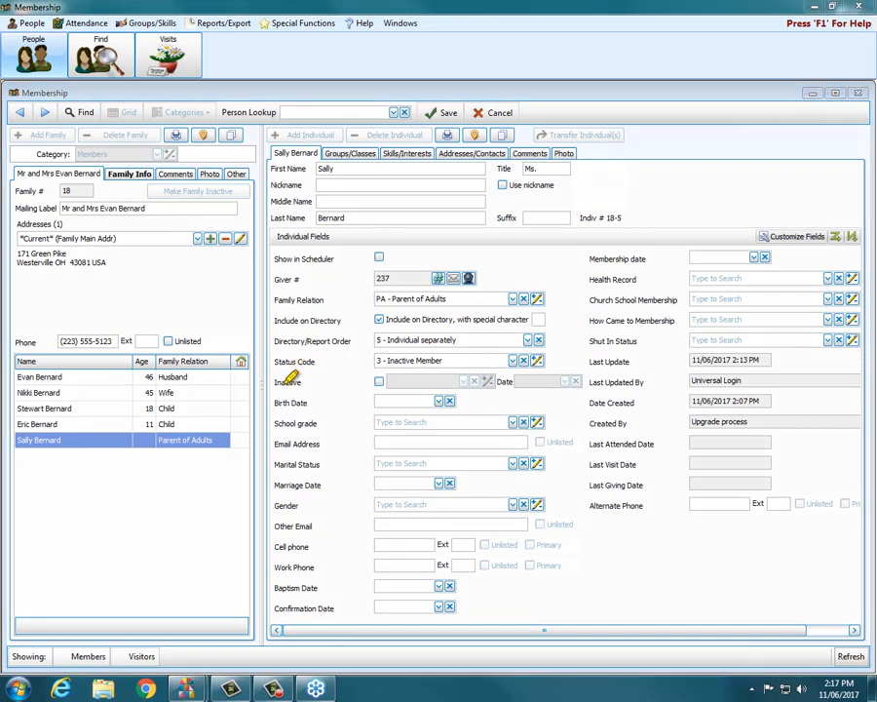
drag(274, 382, 299, 382)
click(379, 382)
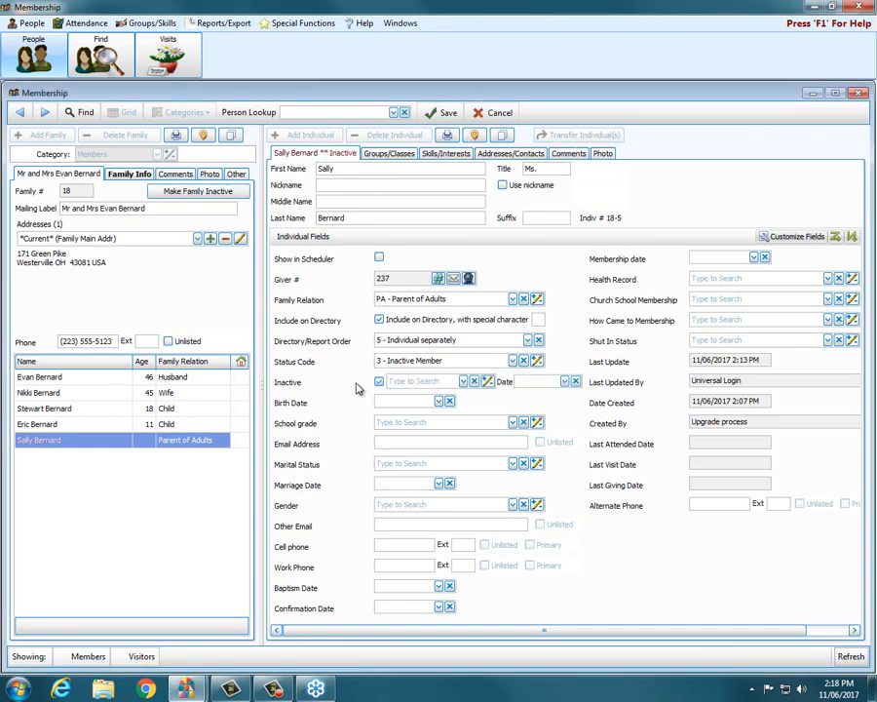
click(380, 383)
click(379, 383)
click(379, 382)
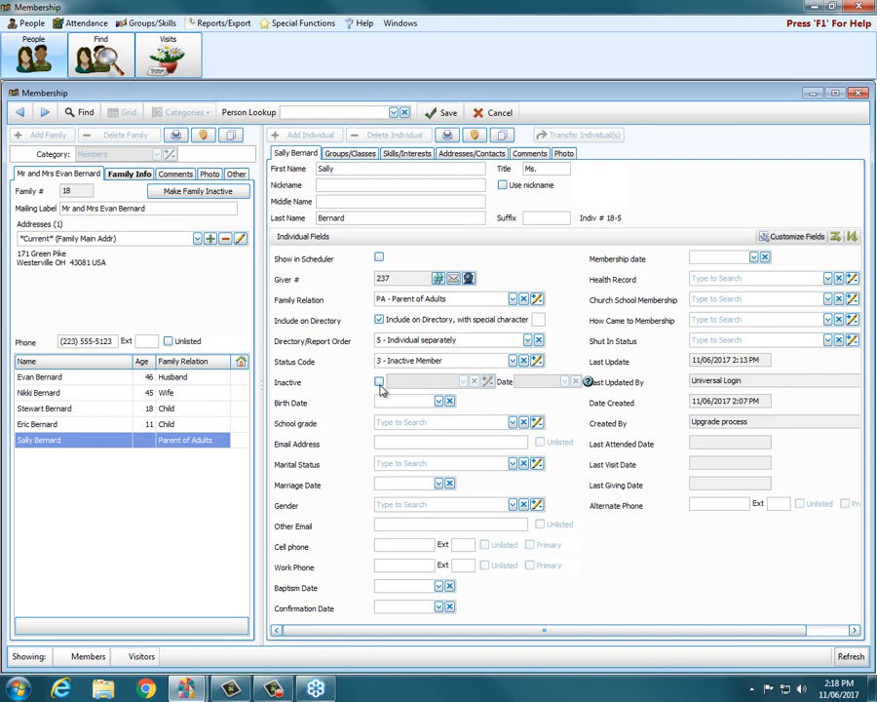
click(379, 382)
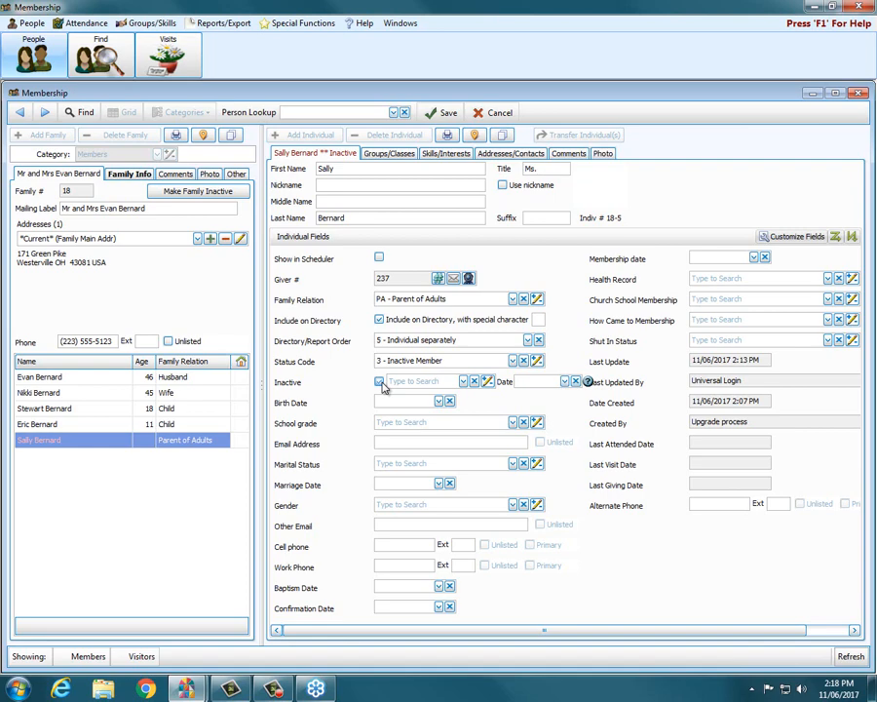
click(464, 381)
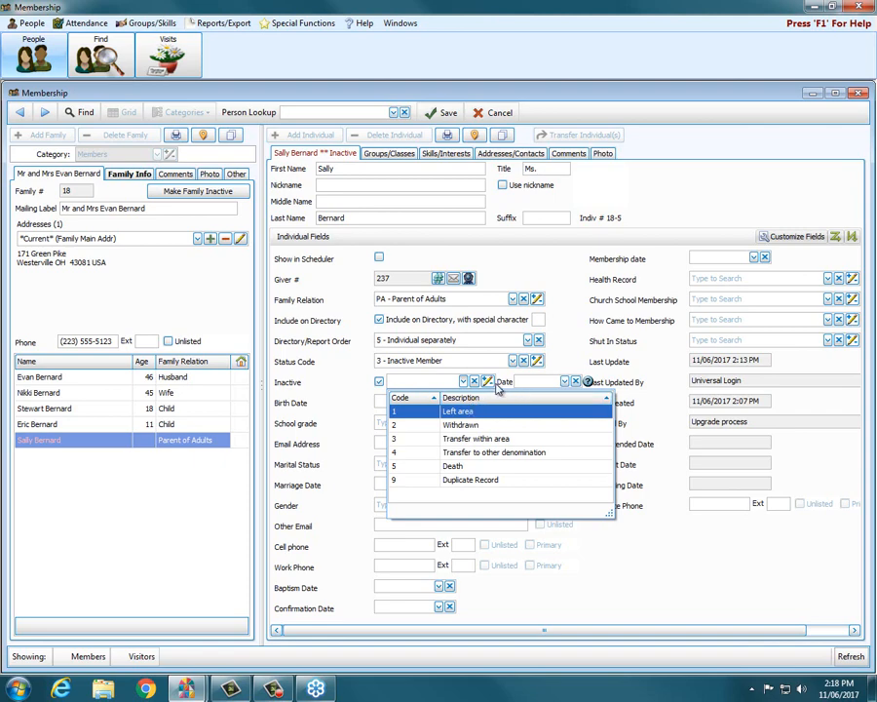
click(564, 382)
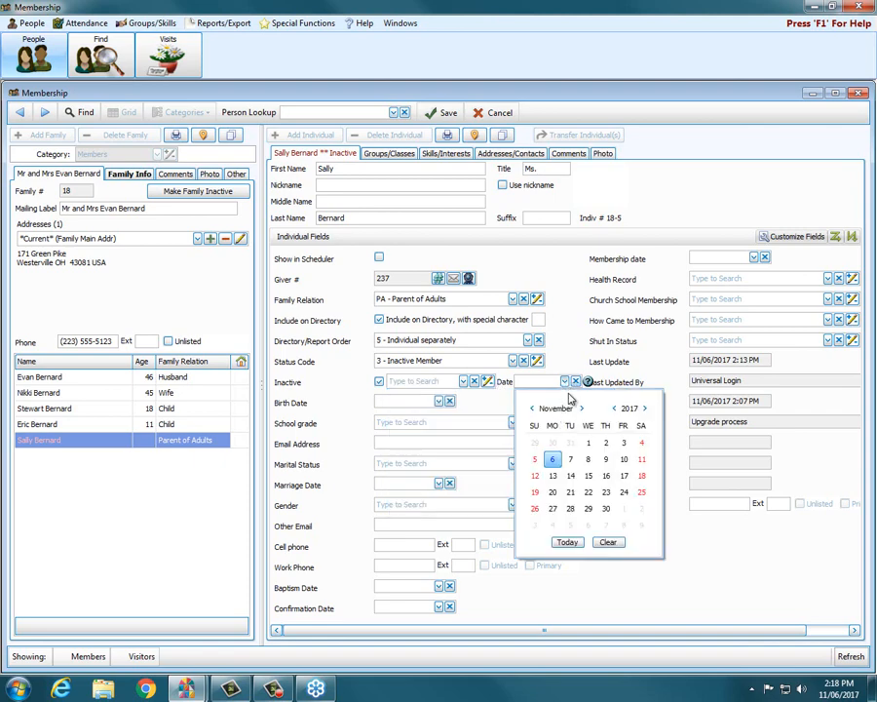
click(566, 359)
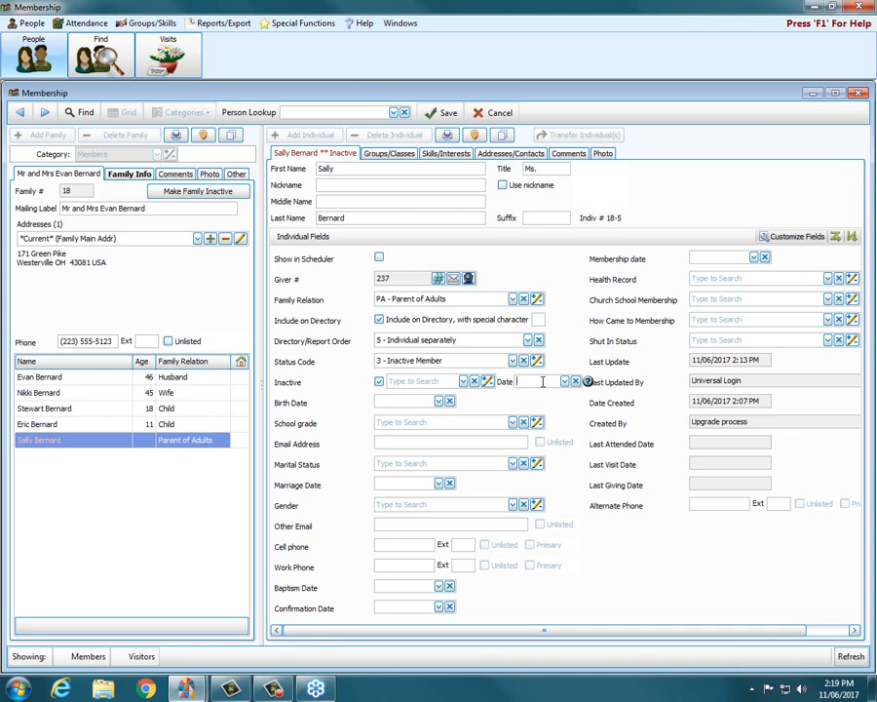
click(381, 383)
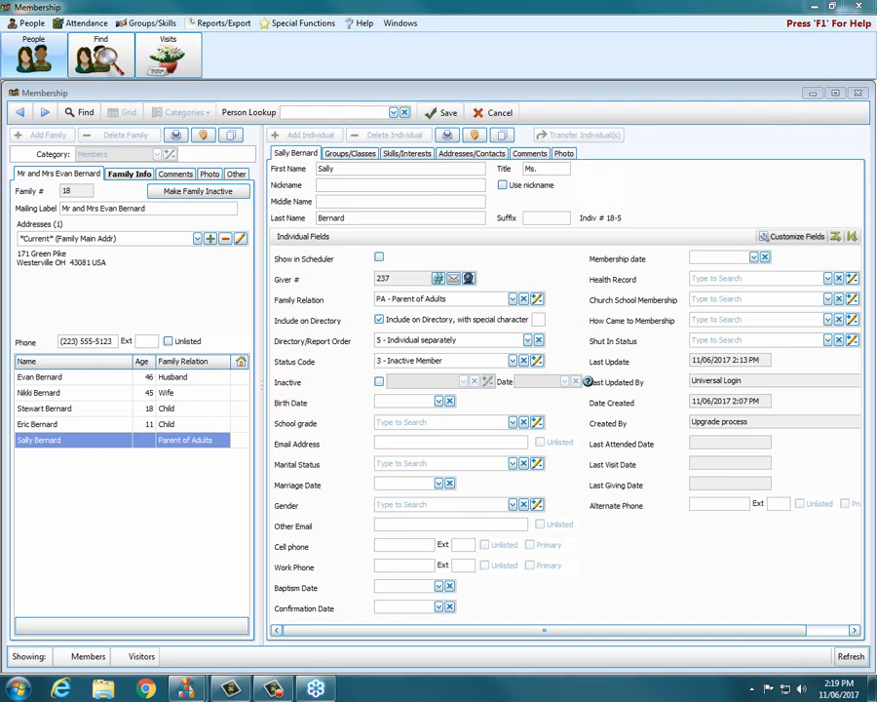
Step: Enter the Birth Date as 03/27/????, using question marks for the unknown year
click(397, 403)
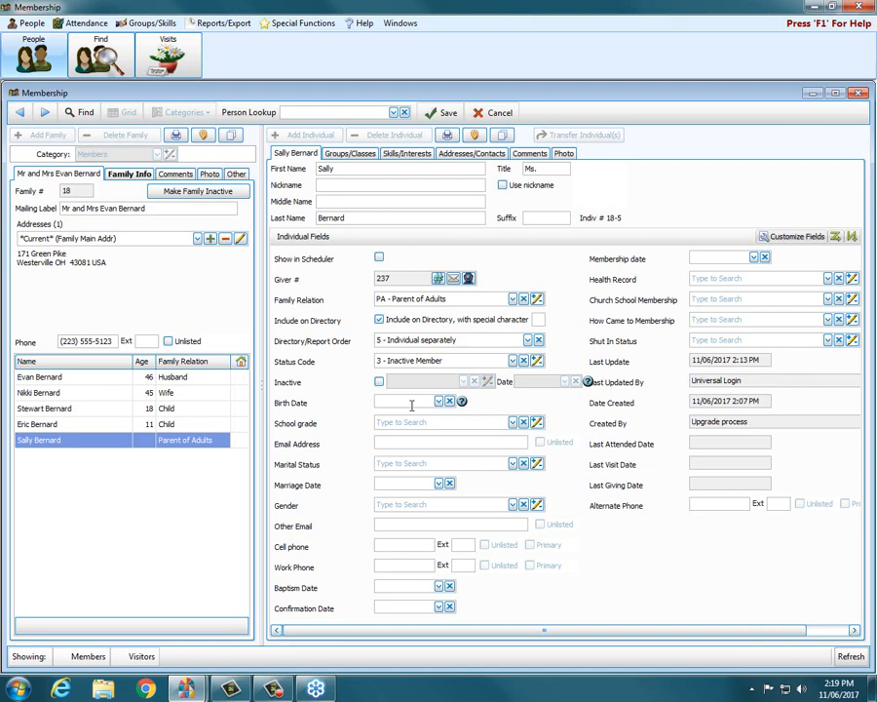
mouse_move(462, 404)
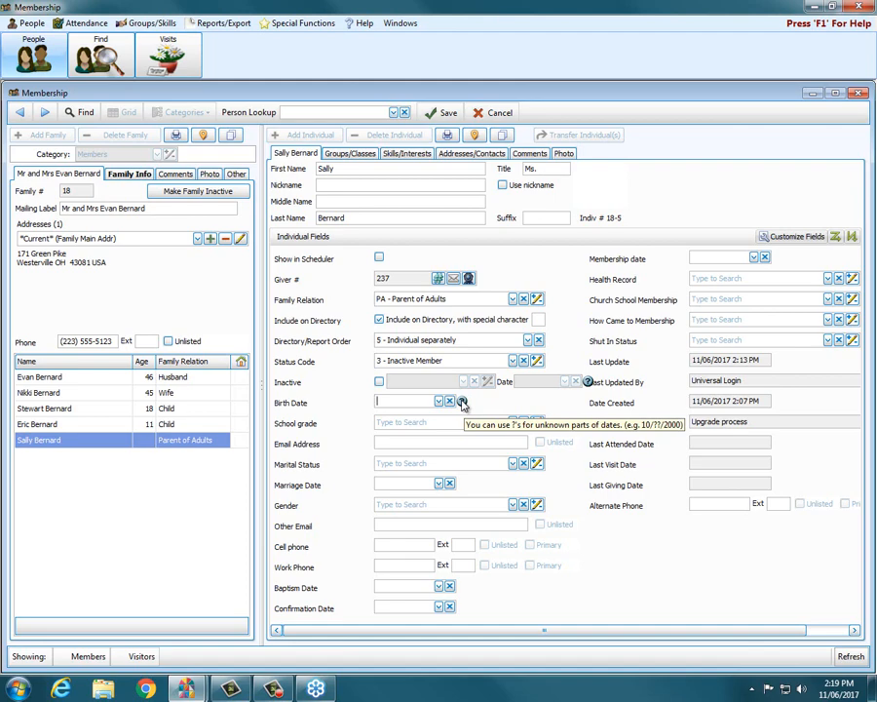
click(431, 400)
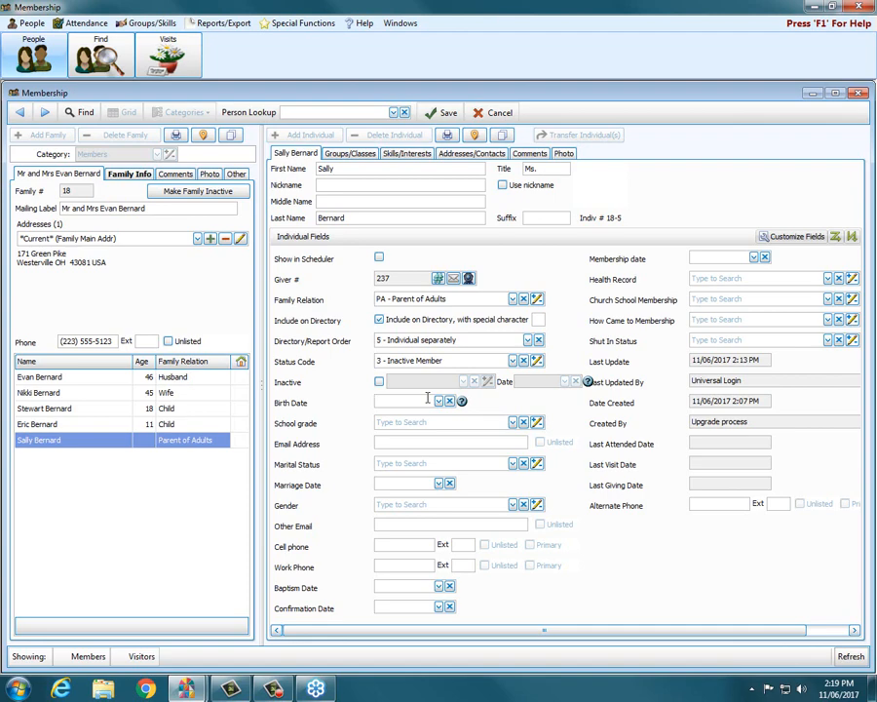
text(03/27/????)
click(409, 421)
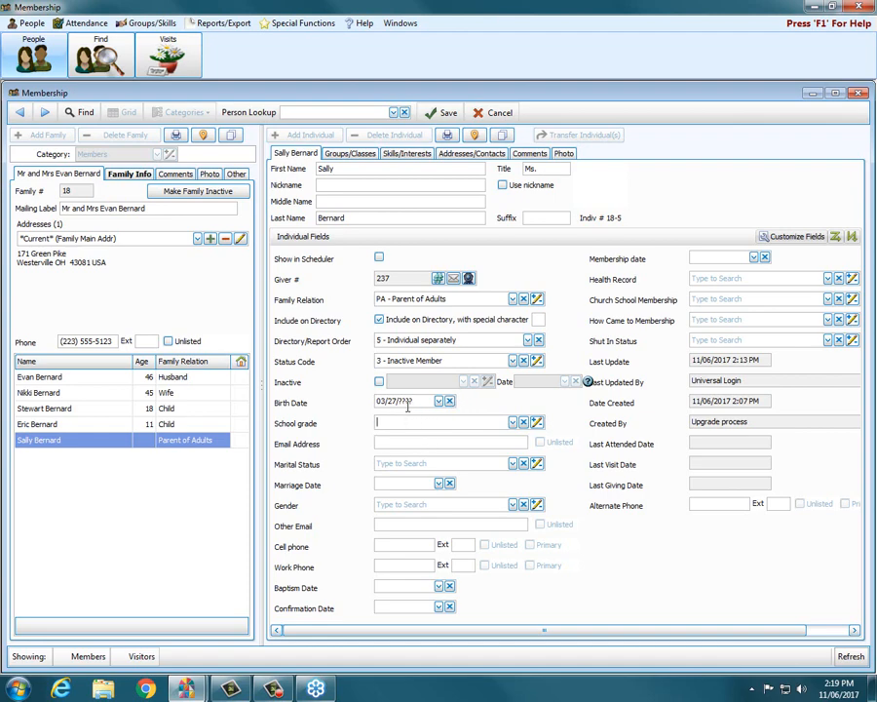
click(398, 397)
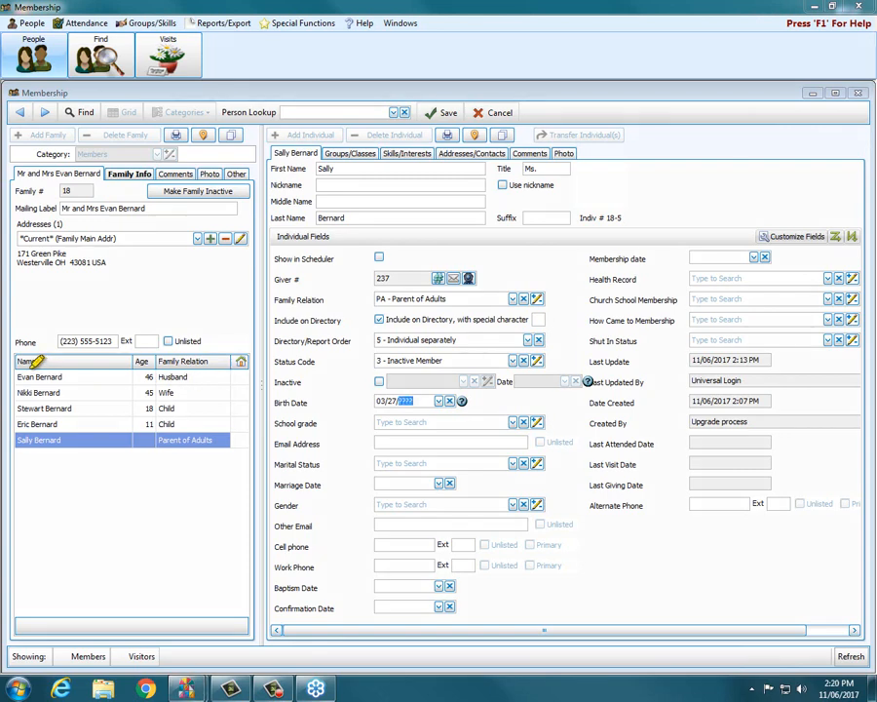
drag(19, 360, 210, 361)
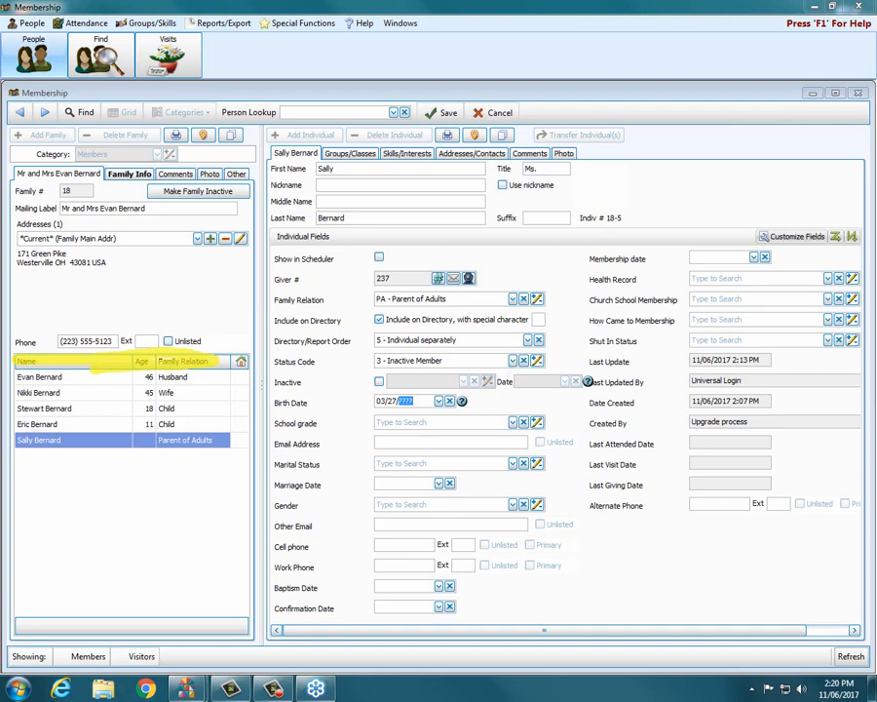
key(Escape)
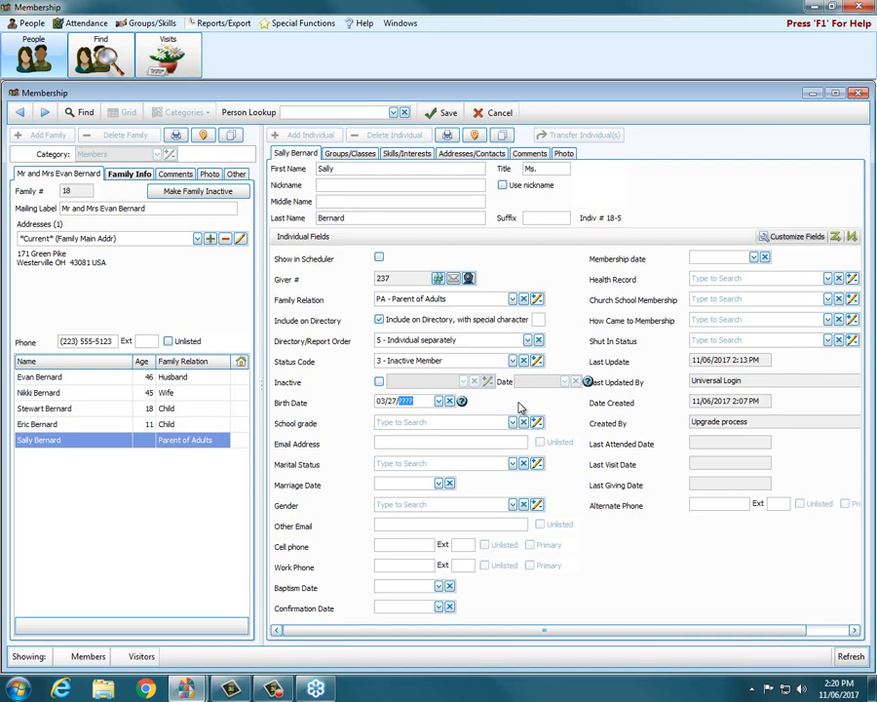
Step: Pick G - High School Graduate from the bottom of the School grade list
click(513, 422)
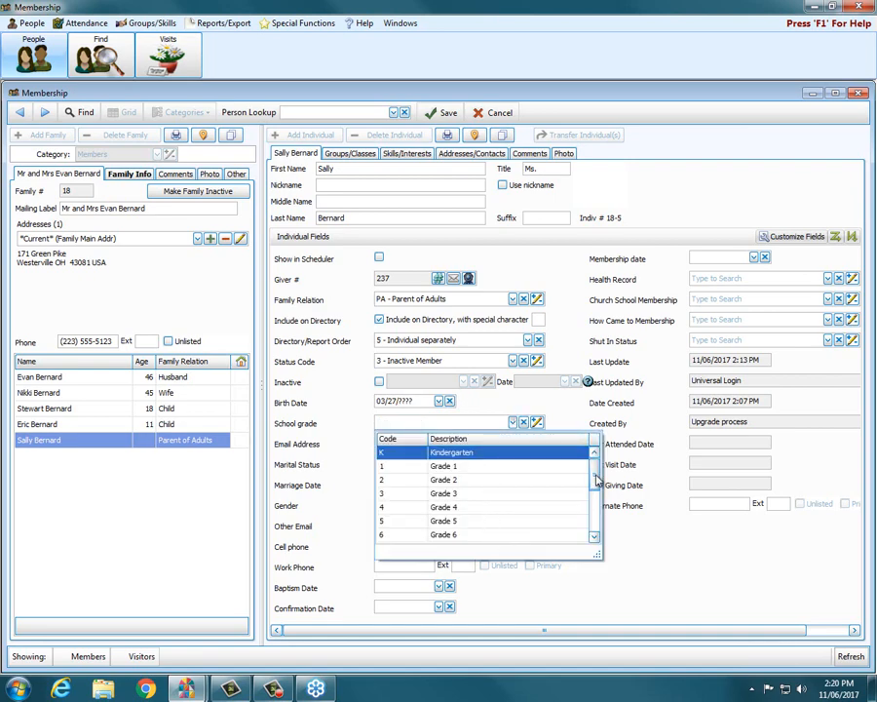
drag(595, 478, 597, 453)
scroll(595, 490, down, 1)
drag(595, 489, 598, 516)
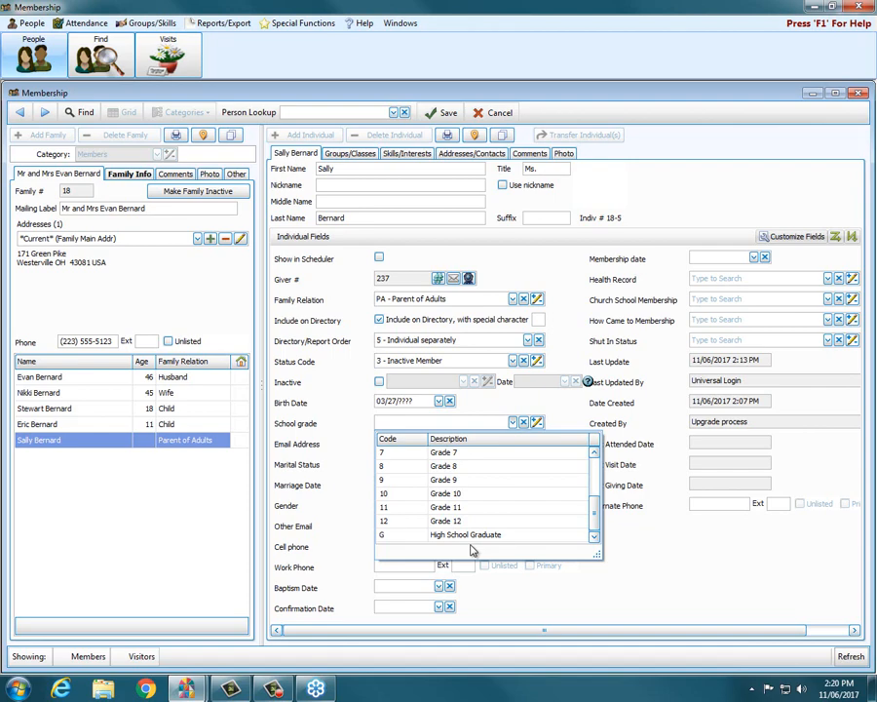
click(385, 535)
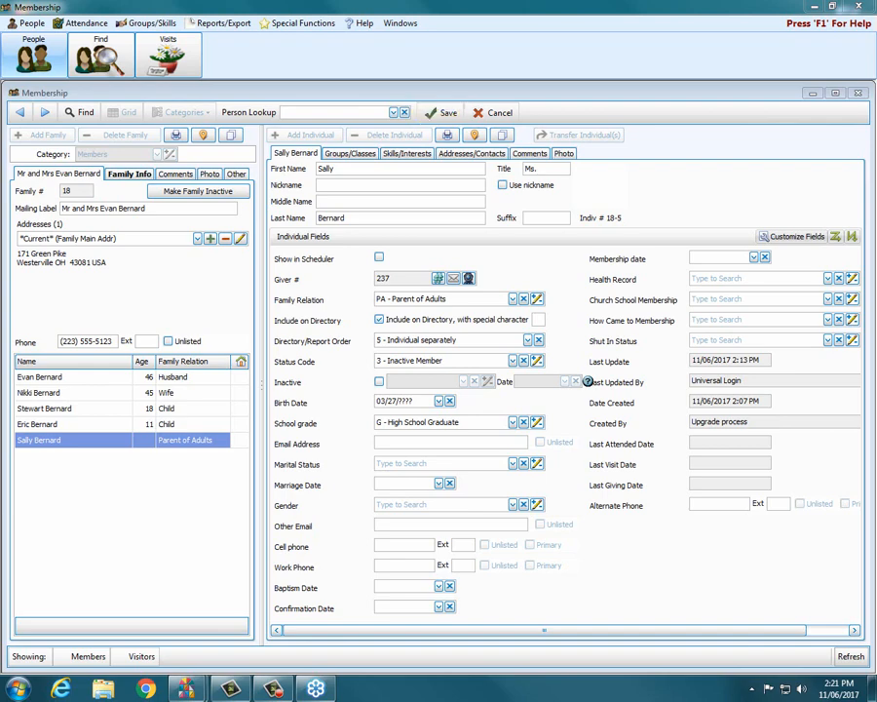
Step: Save the record with status 3 - Inactive Member and High School Graduate grade
click(440, 112)
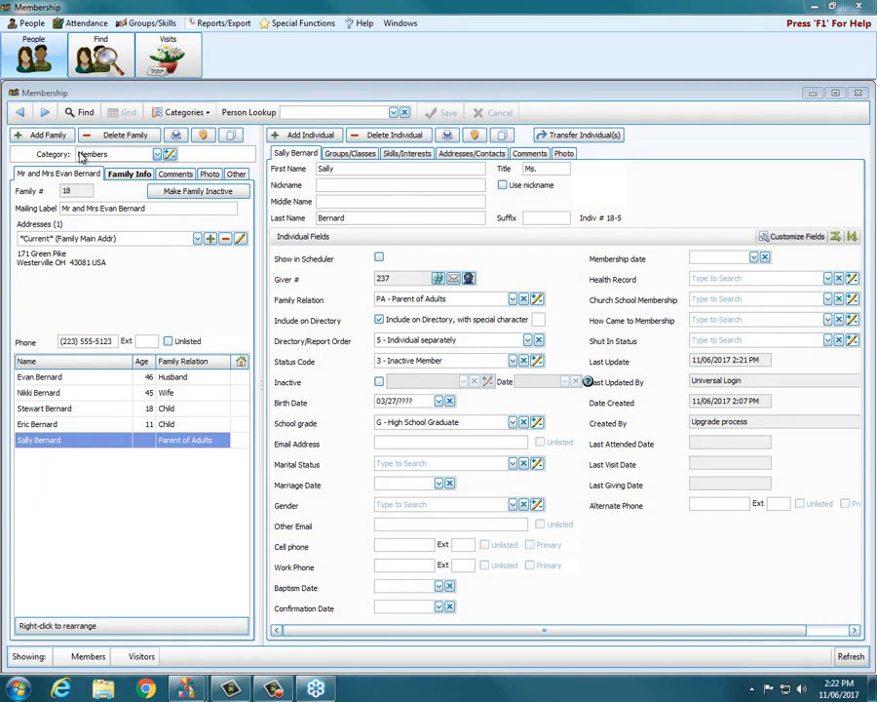
Step: Step forward ten records to a single-member family with an Active Member and photo
click(45, 114)
click(45, 114)
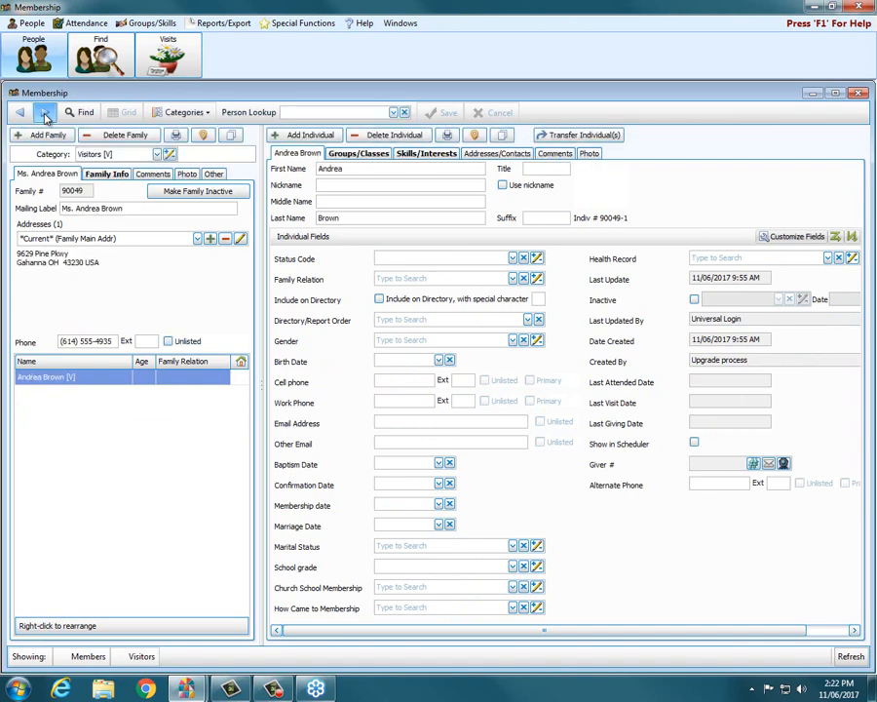
click(45, 114)
click(45, 114)
click(45, 114)
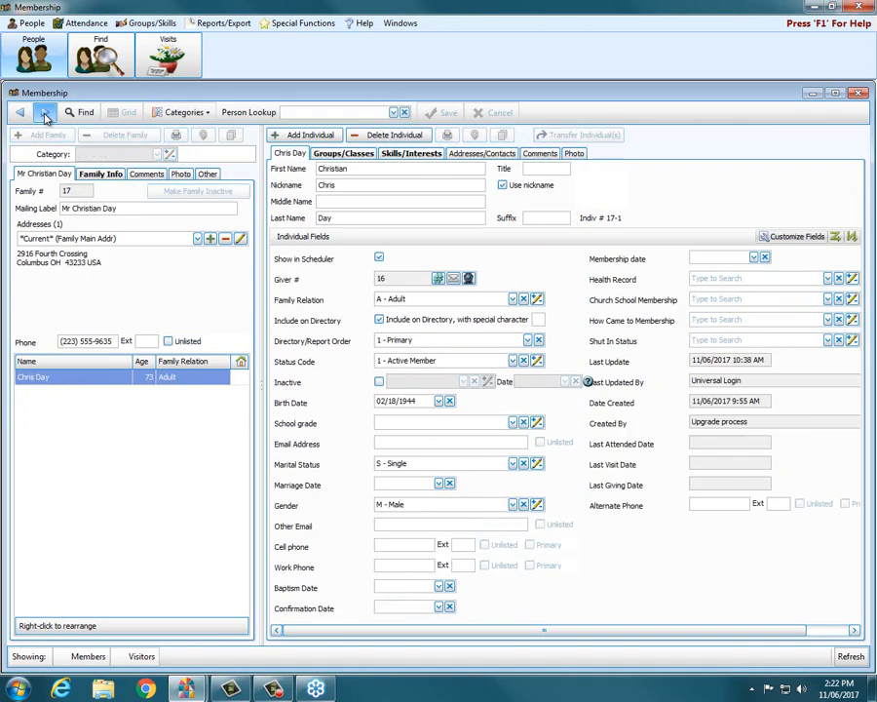
click(44, 114)
click(45, 114)
click(45, 114)
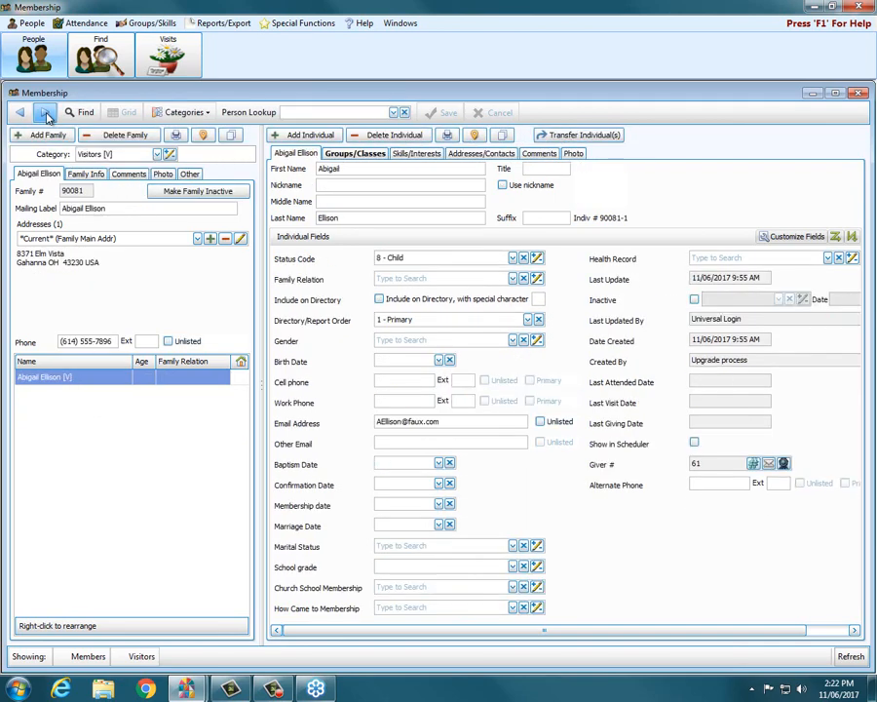
click(44, 114)
click(45, 114)
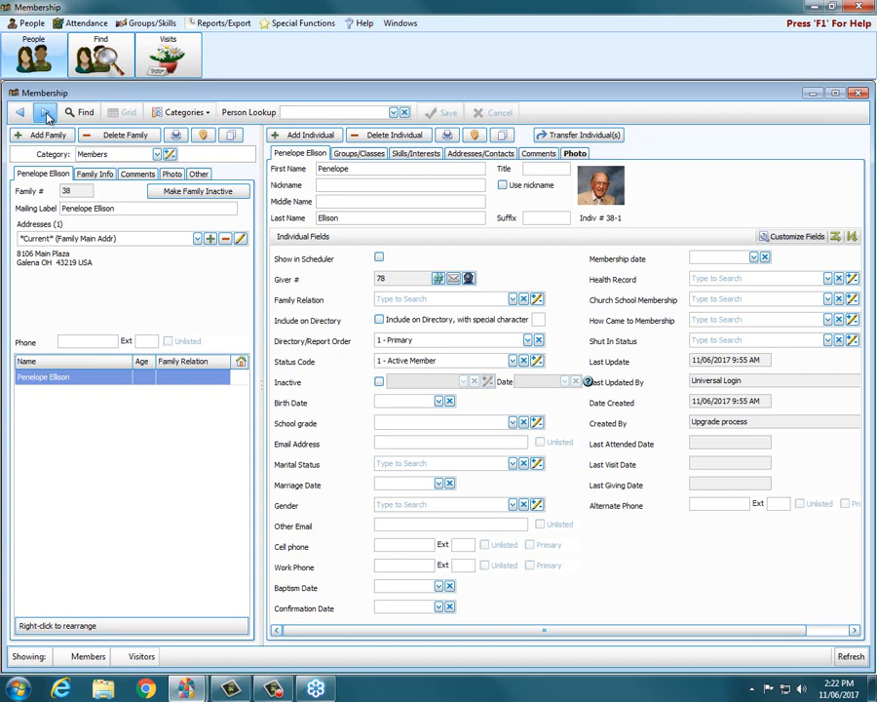
Step: Search Person Lookup by the member's surname and reopen her record from the matches
click(301, 111)
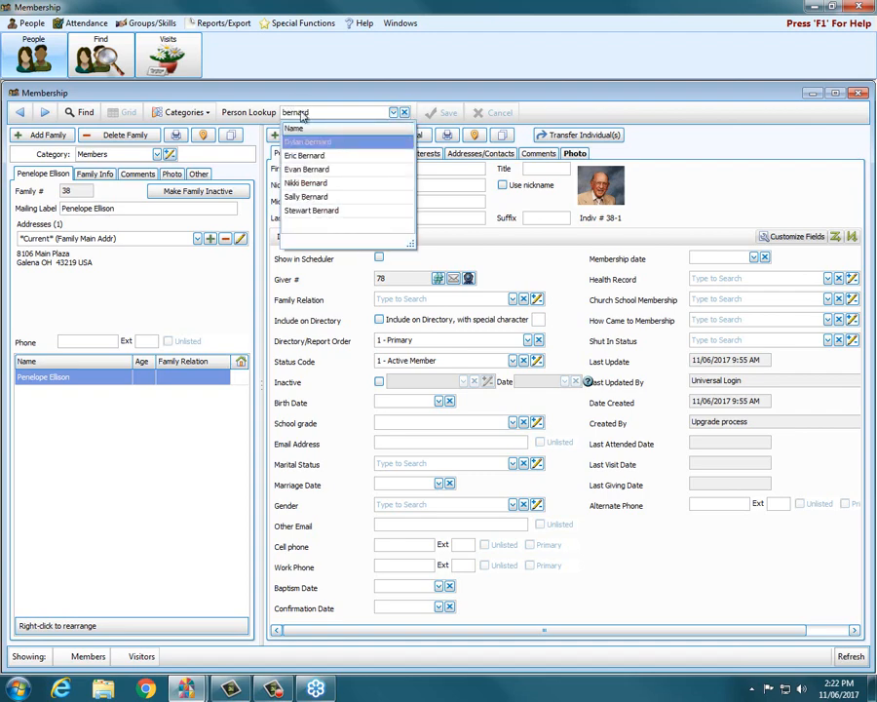
click(298, 195)
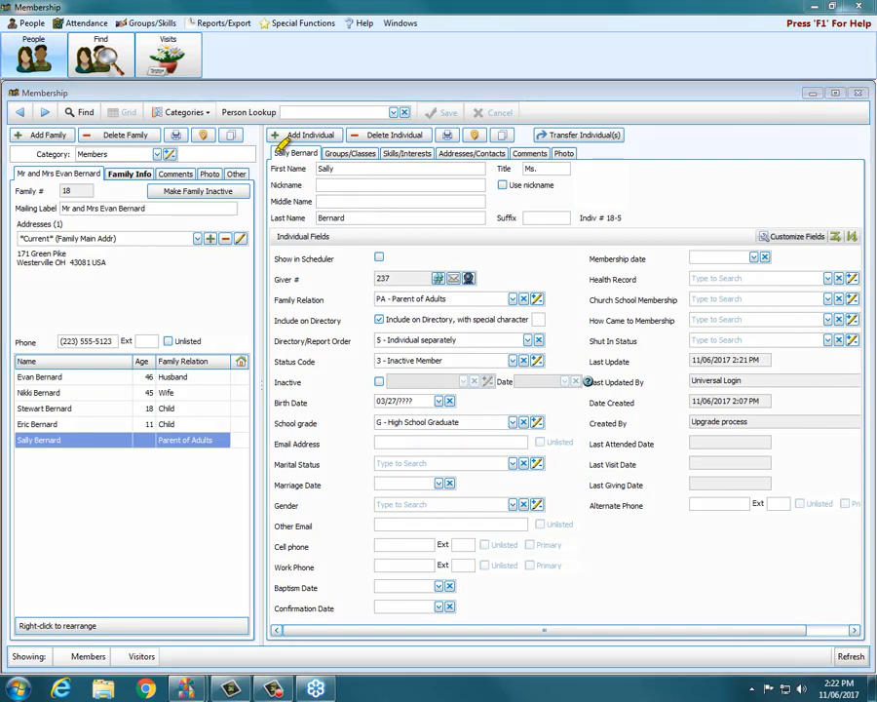
drag(274, 152, 577, 152)
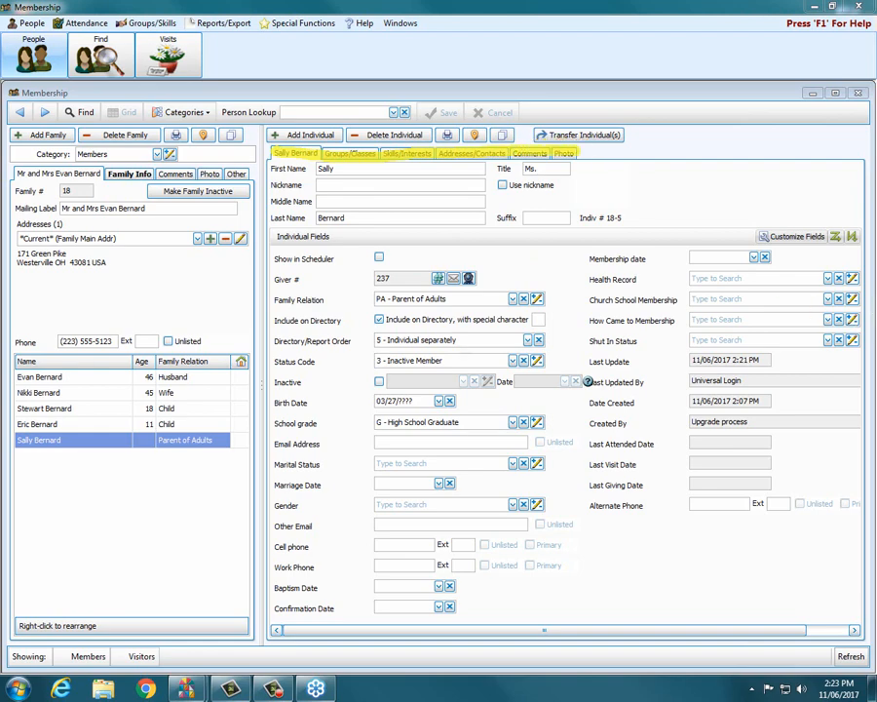
key(Escape)
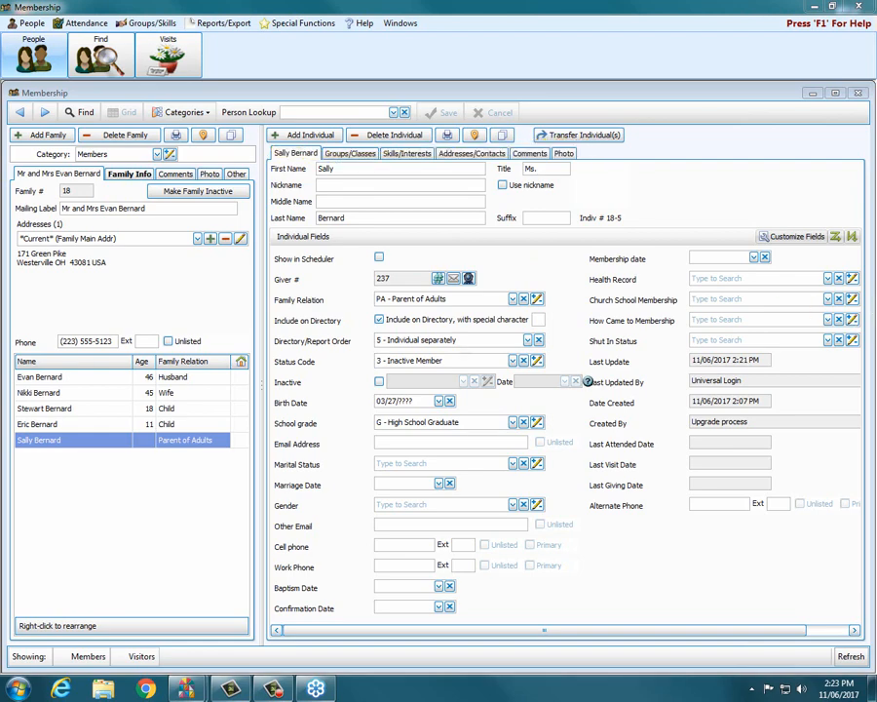
Step: Check the empty Groups/Classes page, trying a new group row, then view the empty Skills/Interests list
click(356, 153)
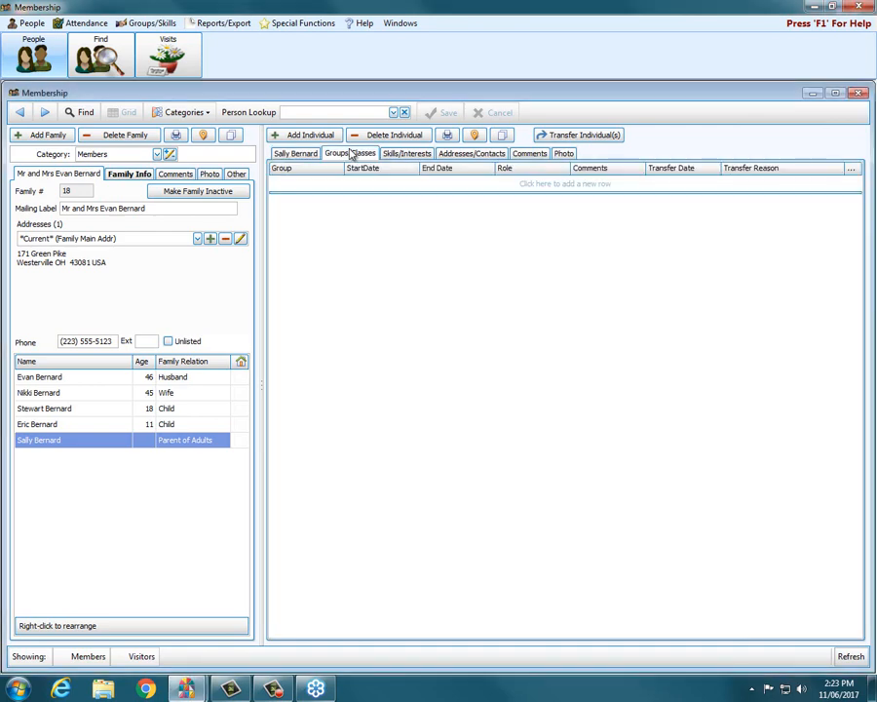
click(414, 184)
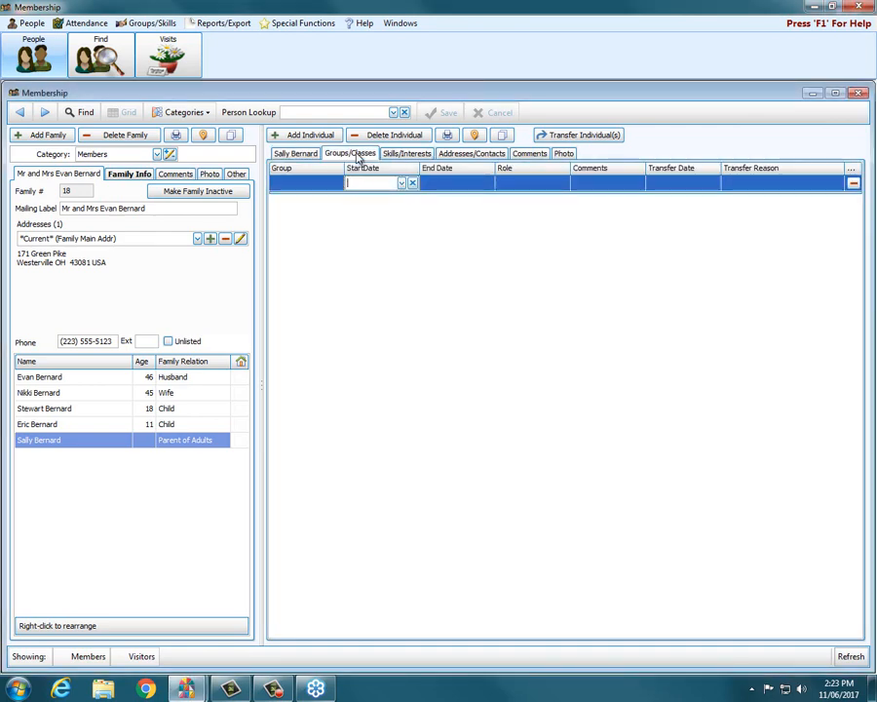
click(326, 181)
click(326, 182)
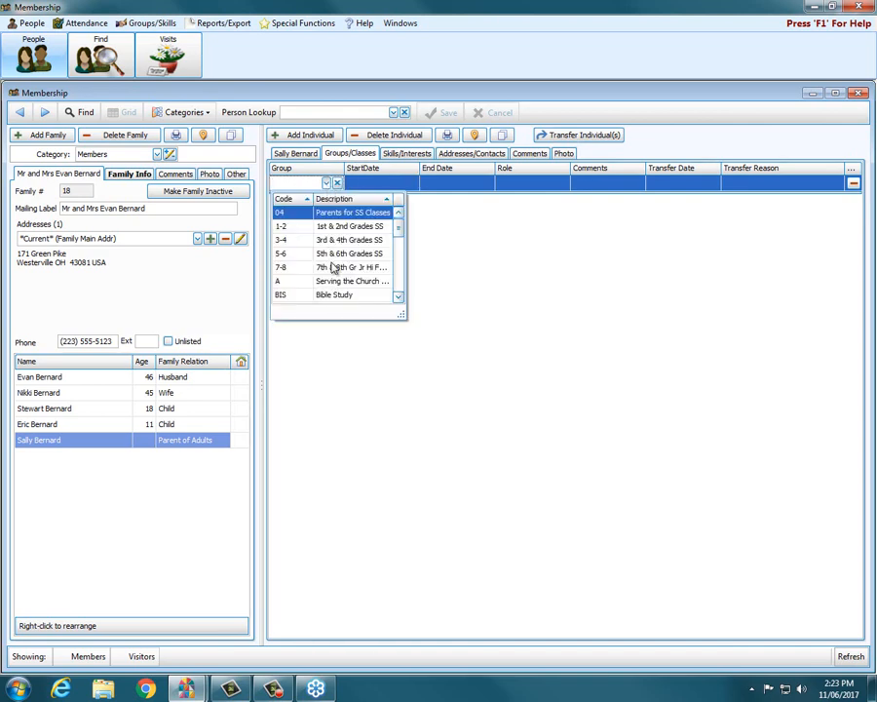
mouse_move(399, 227)
mouse_down()
mouse_move(403, 293)
mouse_move(398, 229)
mouse_up()
click(416, 156)
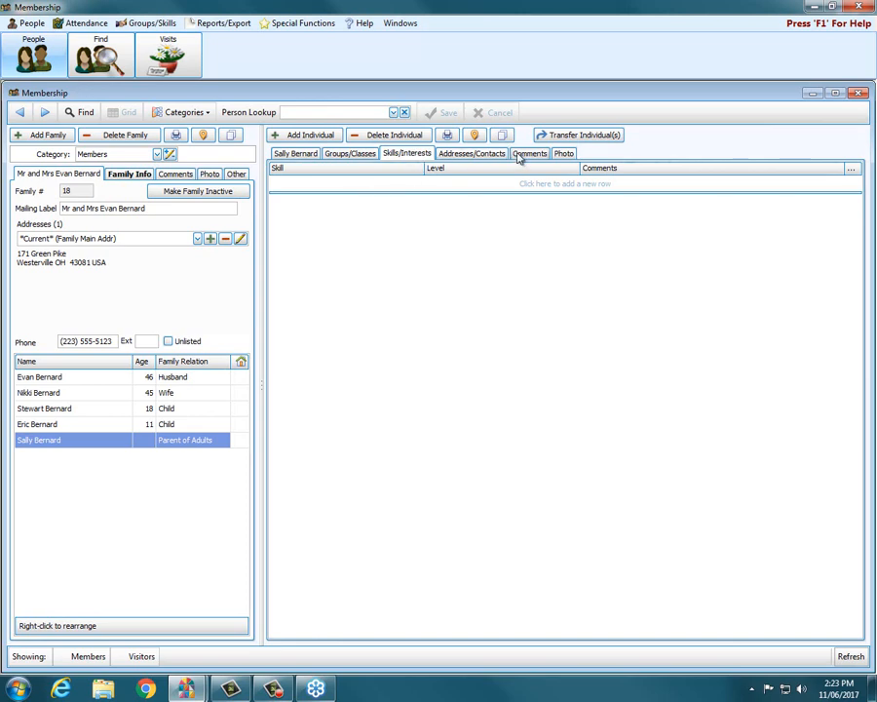
Step: Review the Addresses/Contacts, Comments and Photo pages, finding no comments or picture
click(472, 154)
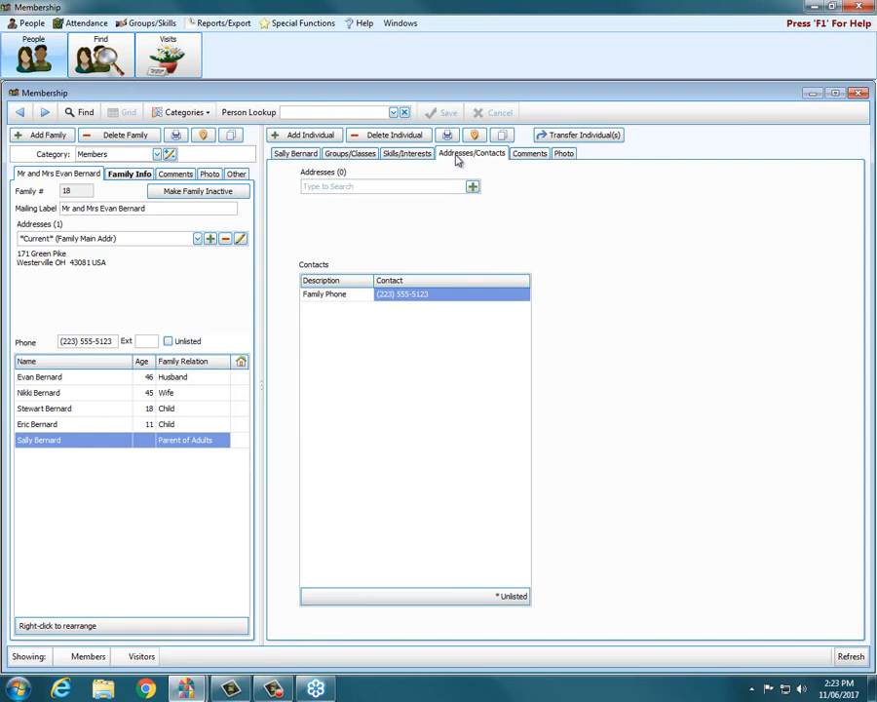
click(532, 154)
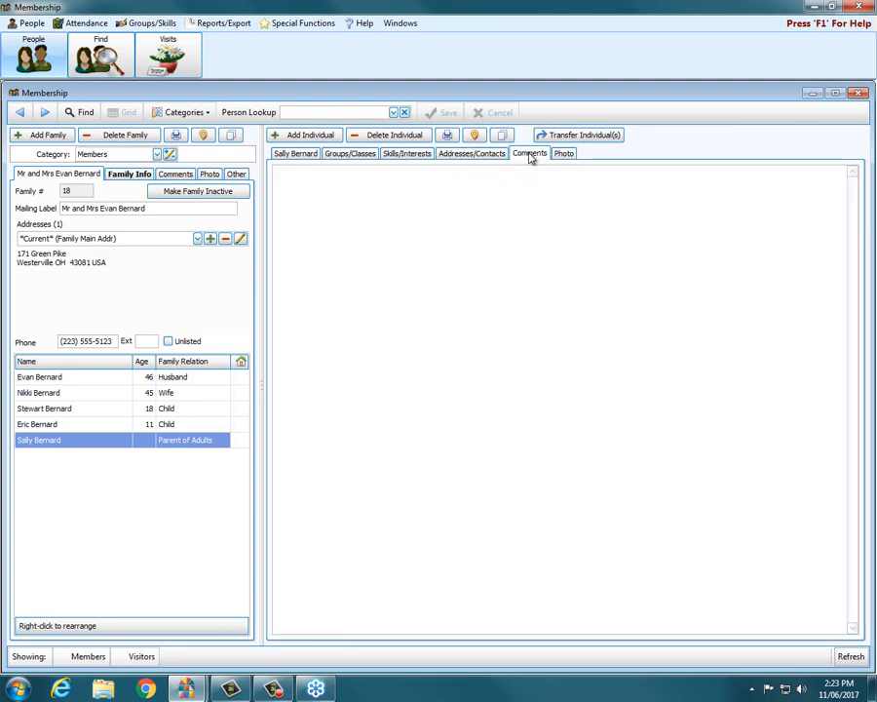
click(299, 179)
click(565, 153)
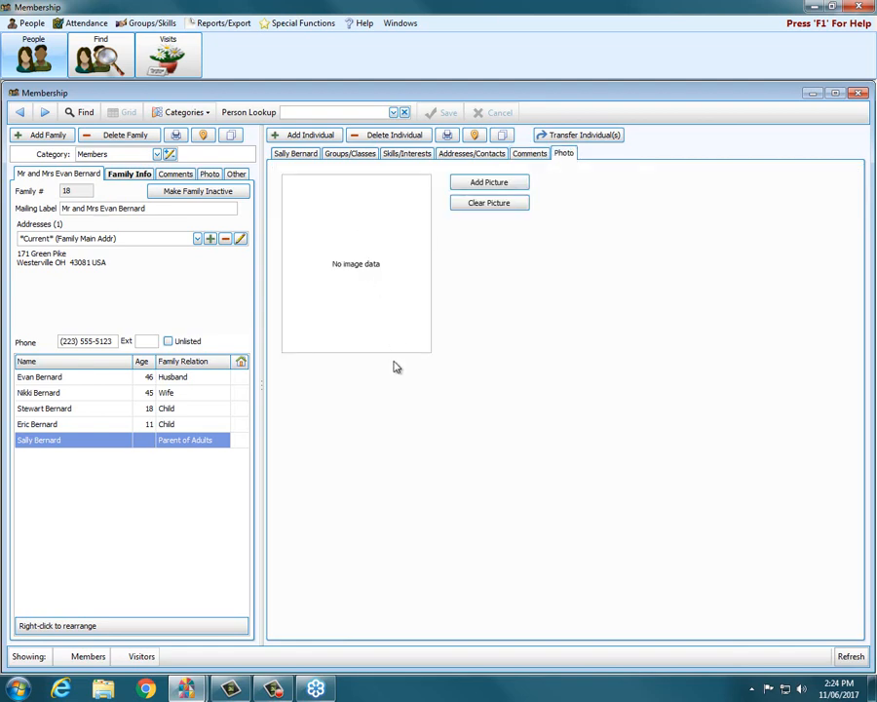
Step: Return to the individual's main details, confirming grade G - High School Graduate
click(307, 155)
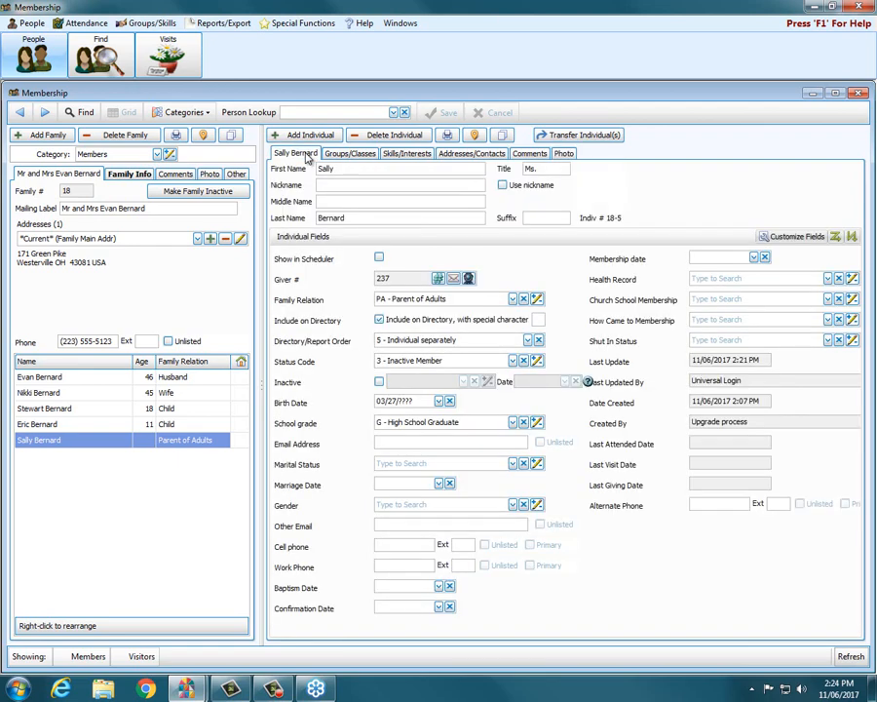